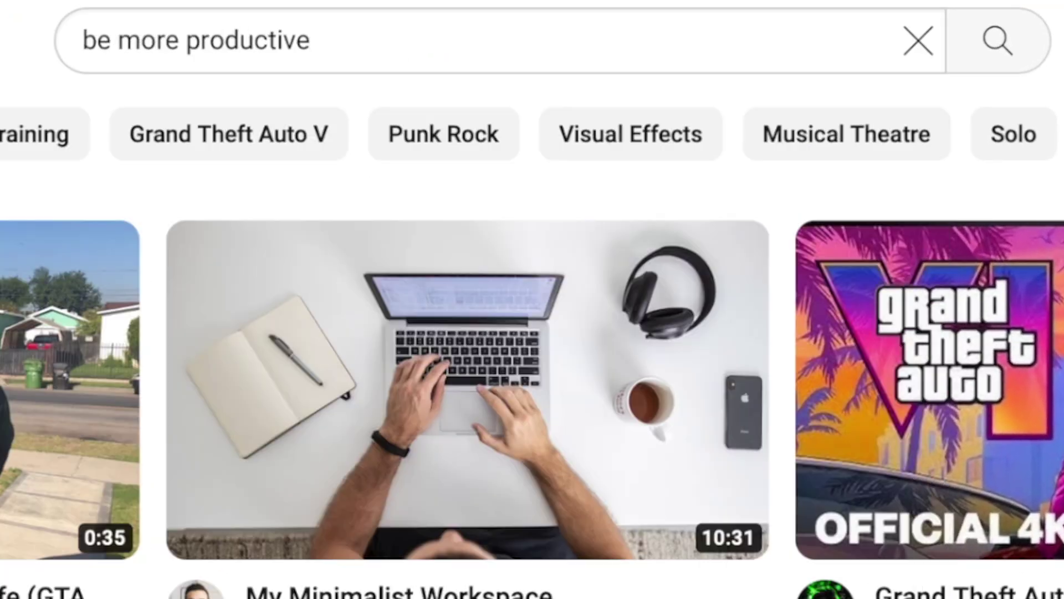
# Step: Search YouTube for 'be more productive' videos
pyautogui.press('Return')
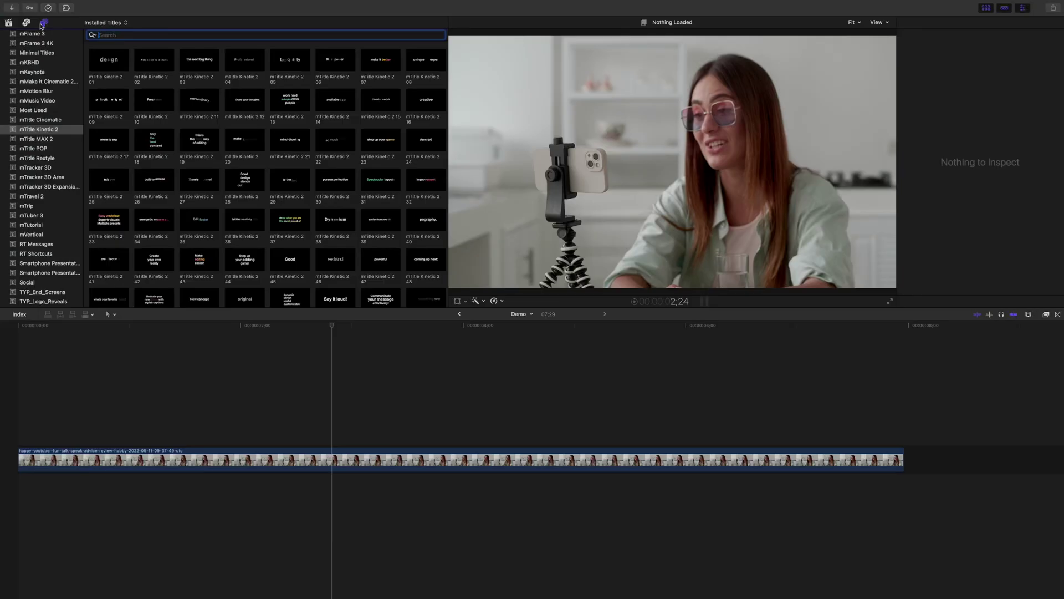
# Step: Add the mTitle Kinetic 2 01 title reading 'YouTuber' and move it to the top of the frame
pyautogui.moveTo(115, 66); pyautogui.dragTo(19, 438)
pyautogui.press('super+4')
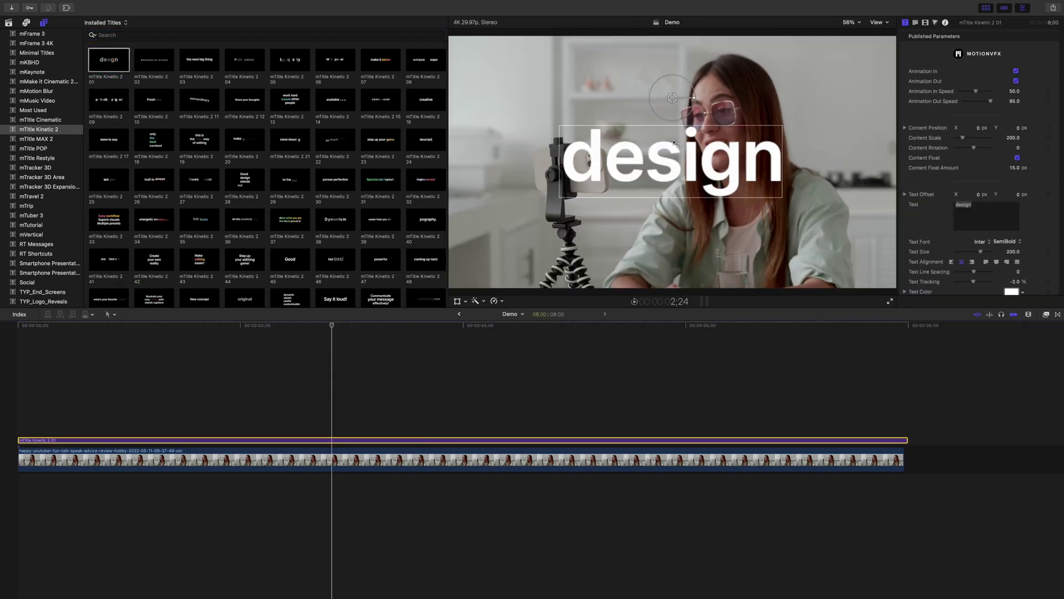
pyautogui.doubleClick(677, 163)
pyautogui.write('YouTuber')
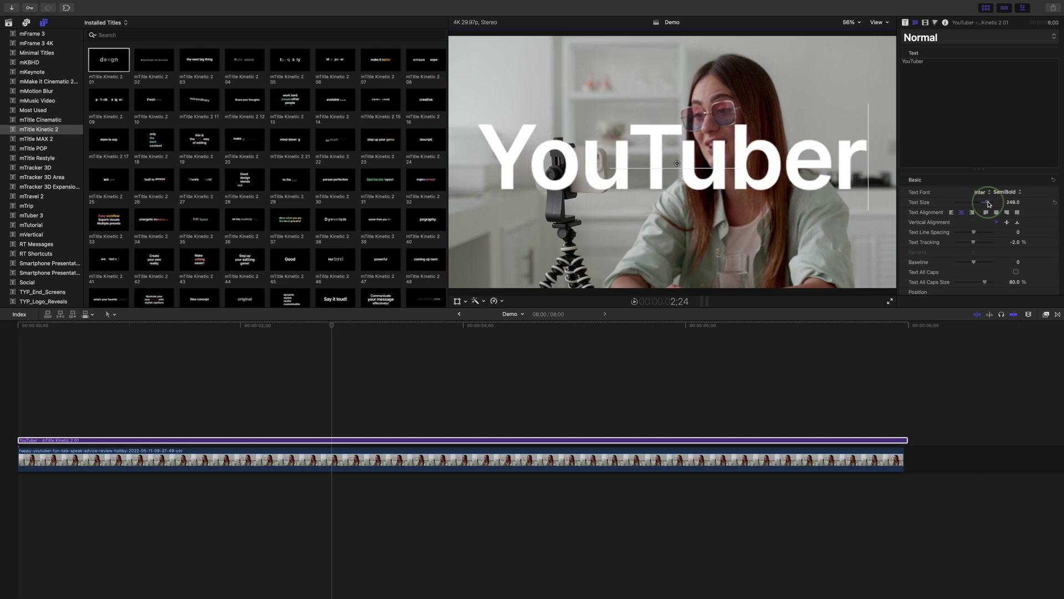
pyautogui.scroll(-10, 959, 284)
pyautogui.moveTo(686, 175); pyautogui.dragTo(686, 90)
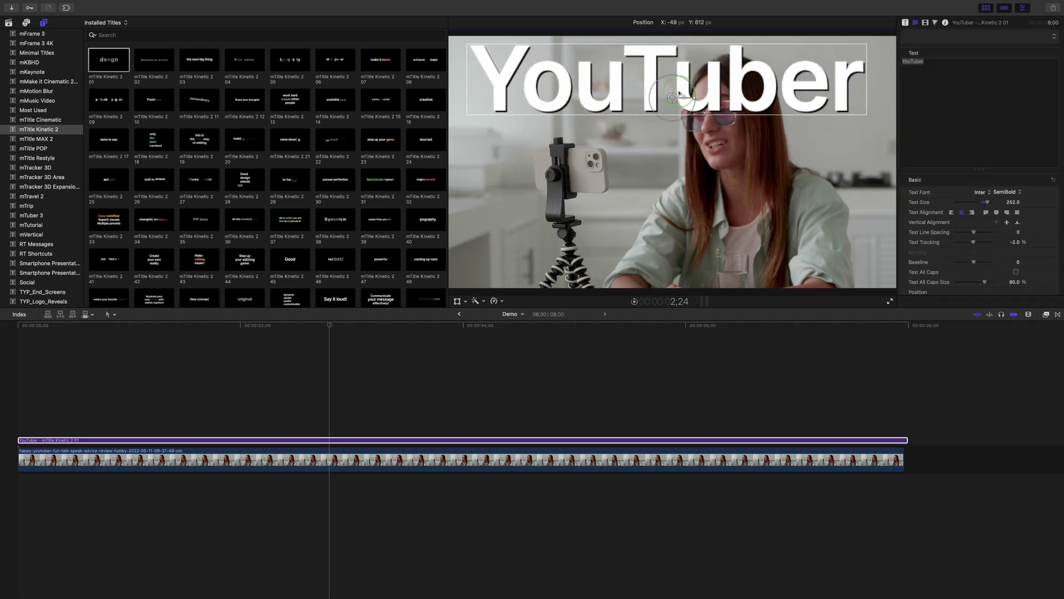
# Step: Option-drag a copy of the talking-head clip onto a lane above the title
pyautogui.click(320, 453)
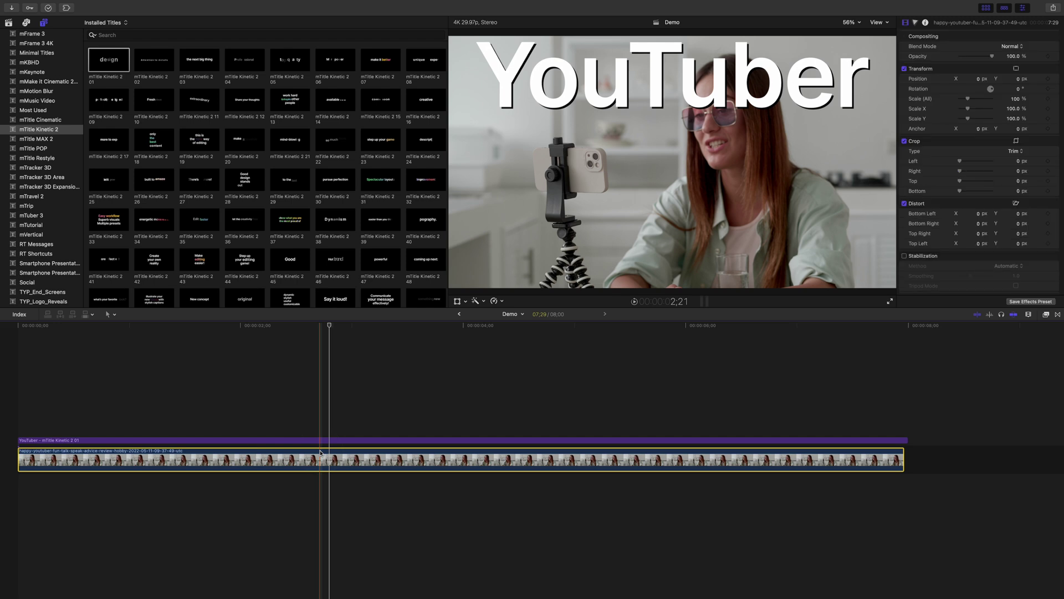
pyautogui.press('alt')
pyautogui.moveTo(320, 453); pyautogui.dragTo(316, 381)
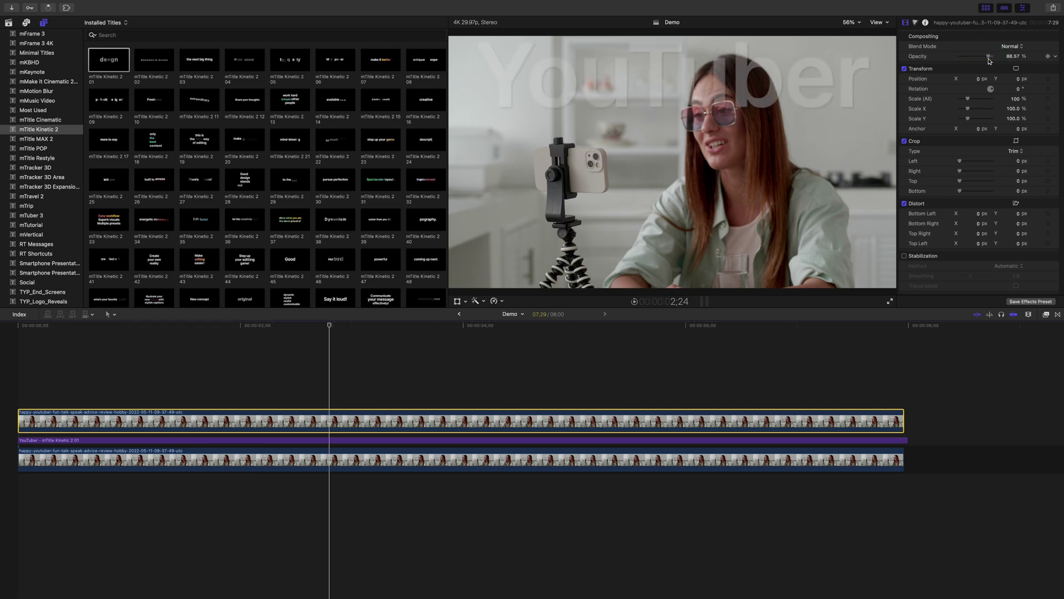
pyautogui.moveTo(329, 327); pyautogui.dragTo(22, 349)
pyautogui.press('super+5')
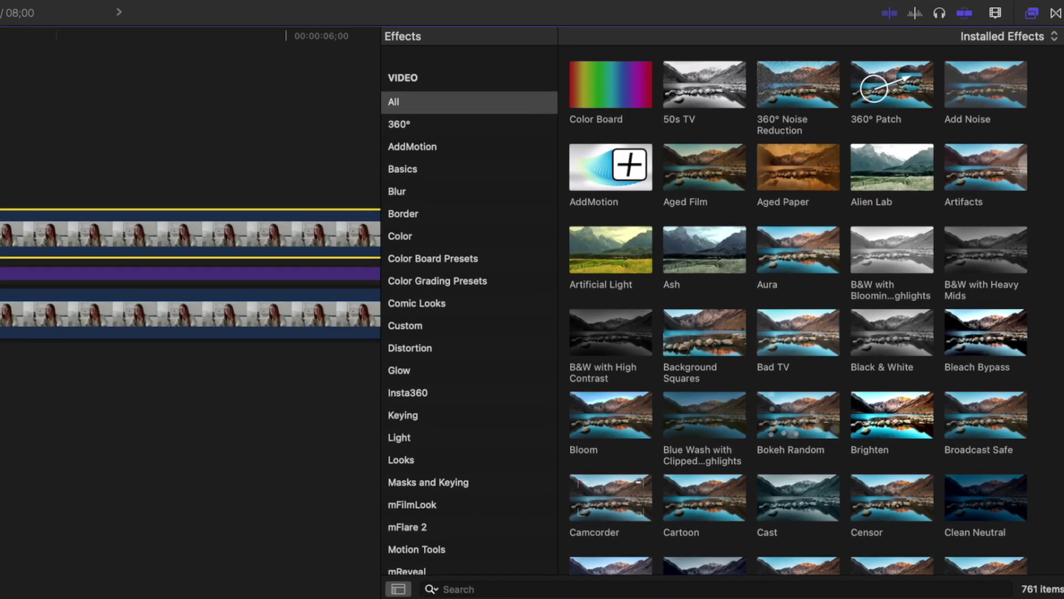
# Step: Apply the Draw Mask effect from Masks and Keying to the upper clip
pyautogui.click(465, 488)
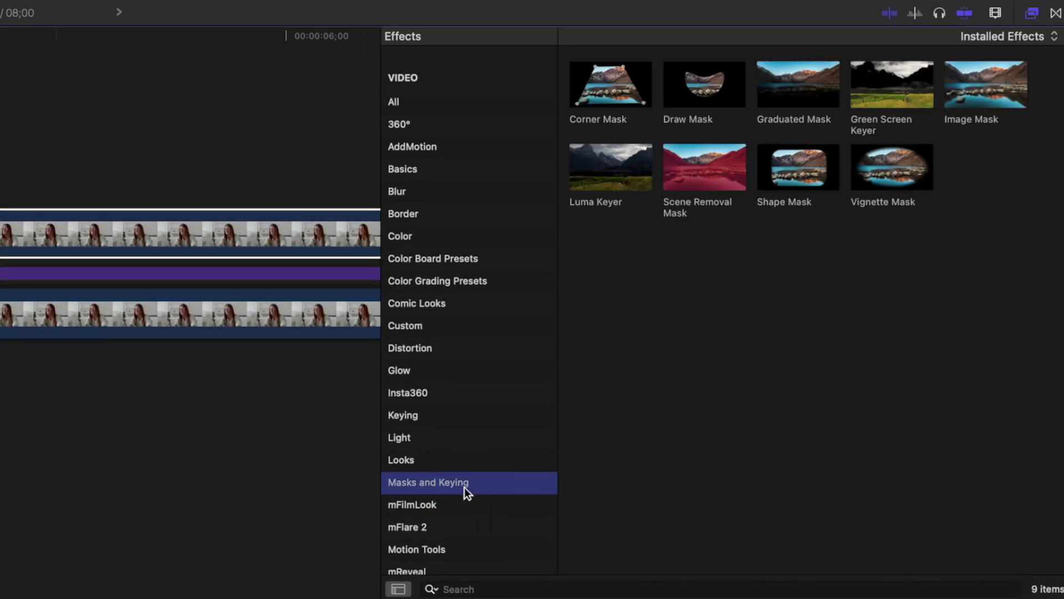
pyautogui.moveTo(690, 81)
pyautogui.mouseDown()
pyautogui.moveTo(694, 72)
pyautogui.moveTo(335, 179)
pyautogui.moveTo(0, 231)
pyautogui.mouseUp()
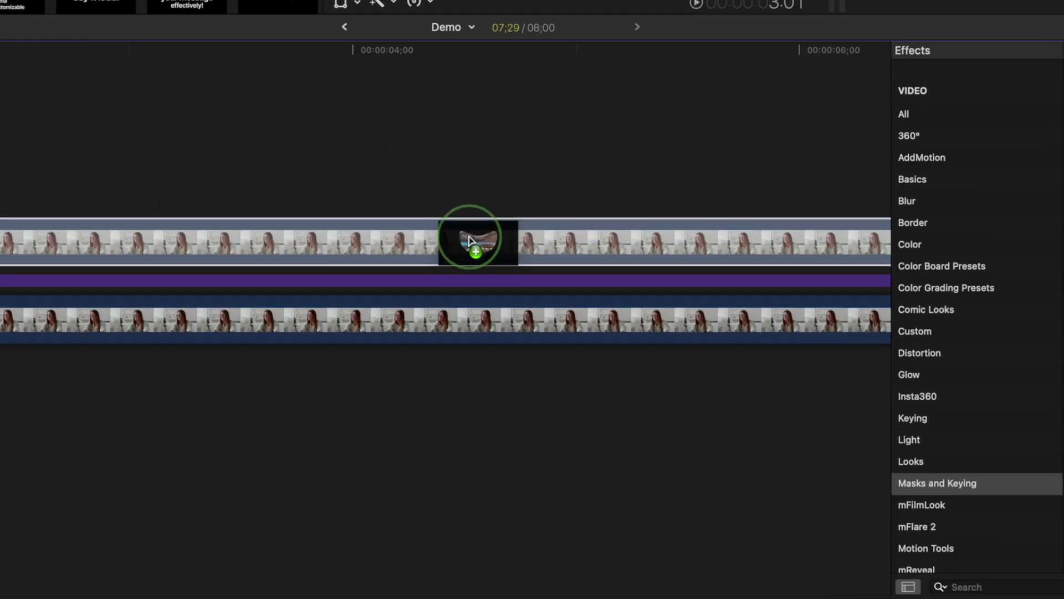
pyautogui.moveTo(468, 240); pyautogui.dragTo(471, 239)
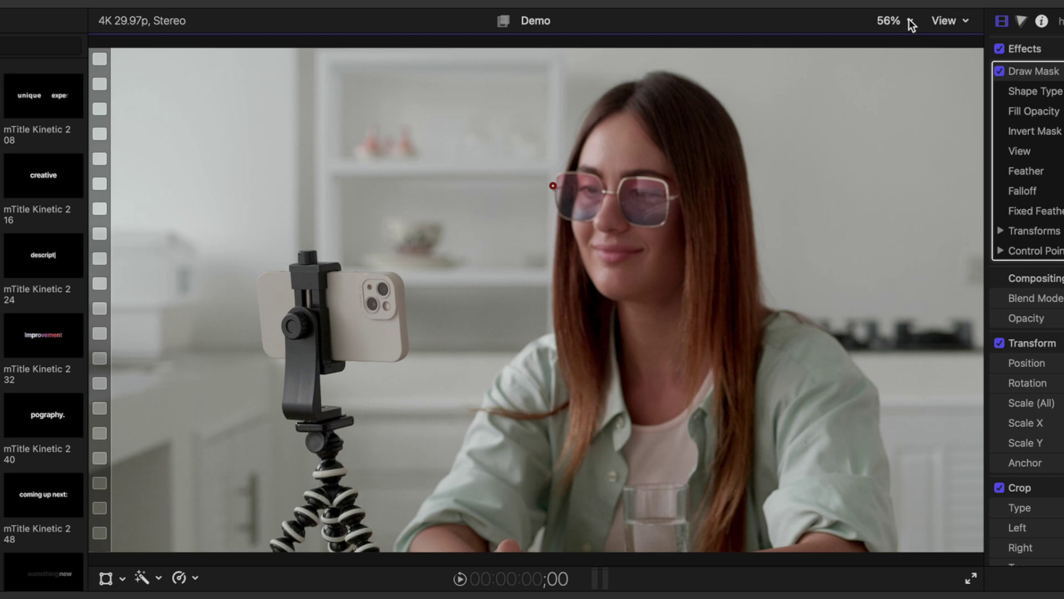
# Step: At 100% zoom, outline the woman's head with the mask and keyframe its control points
pyautogui.click(912, 24)
pyautogui.click(893, 84)
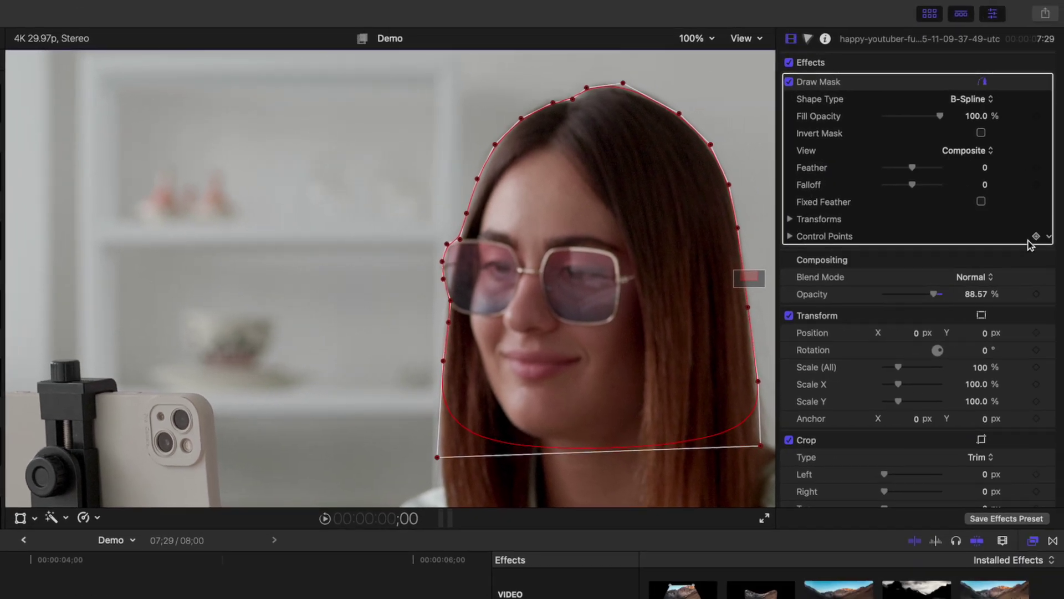
pyautogui.click(790, 218)
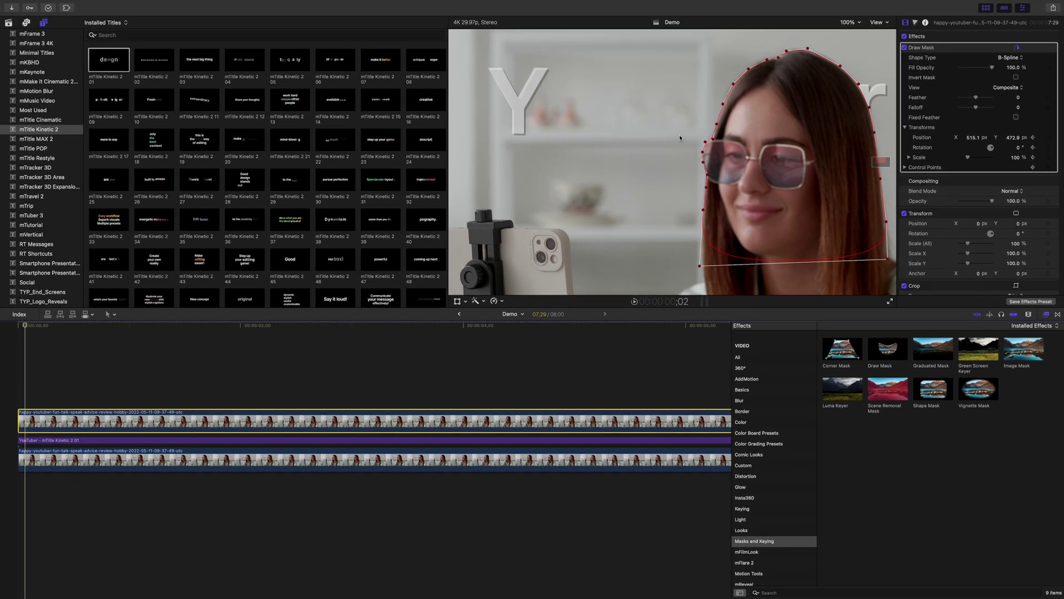
pyautogui.click(704, 153)
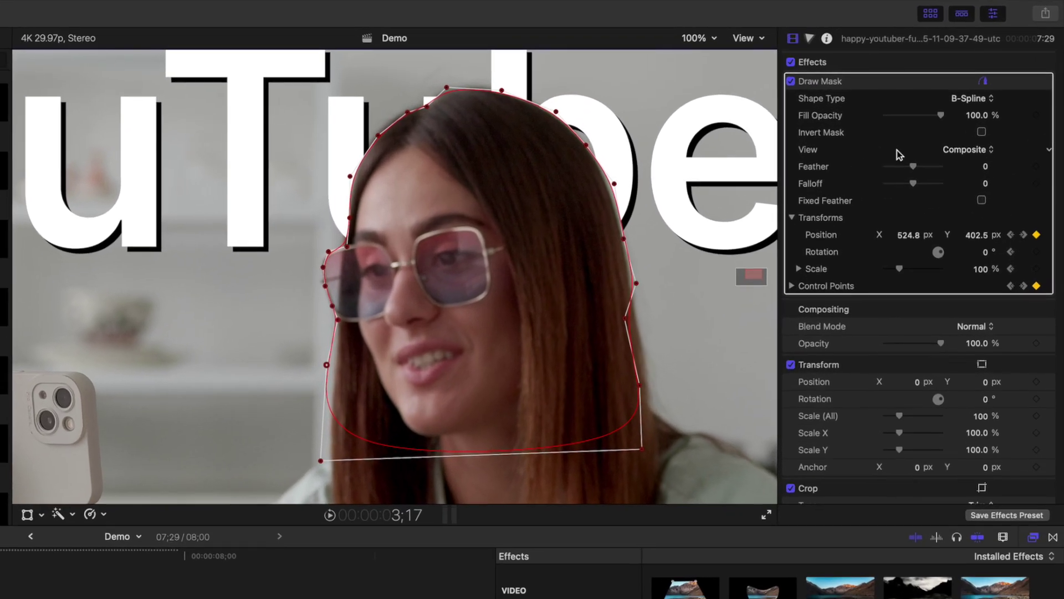
# Step: Feather the mask edge to 35, set Falloff to -43, and fit the viewer
pyautogui.moveTo(971, 104); pyautogui.dragTo(976, 104)
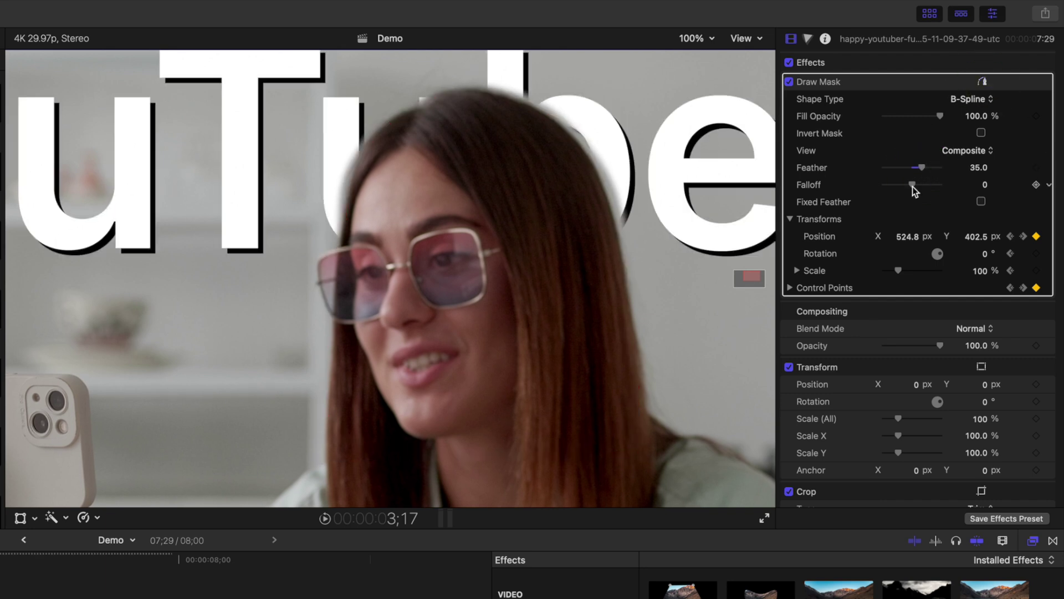
pyautogui.moveTo(912, 186)
pyautogui.mouseDown()
pyautogui.moveTo(899, 185)
pyautogui.moveTo(912, 167)
pyautogui.mouseUp()
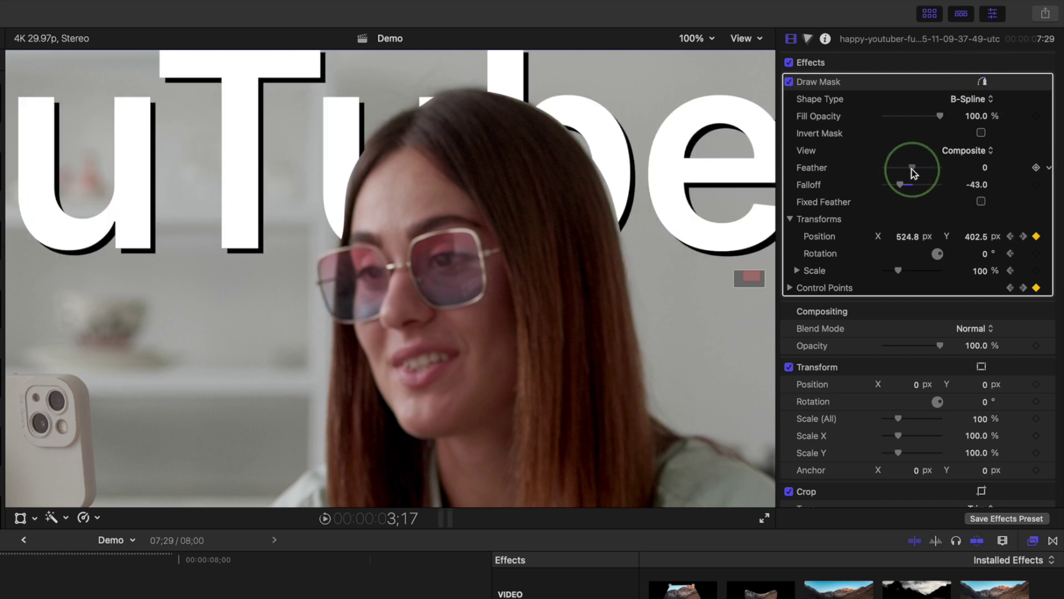
pyautogui.click(712, 38)
pyautogui.click(714, 53)
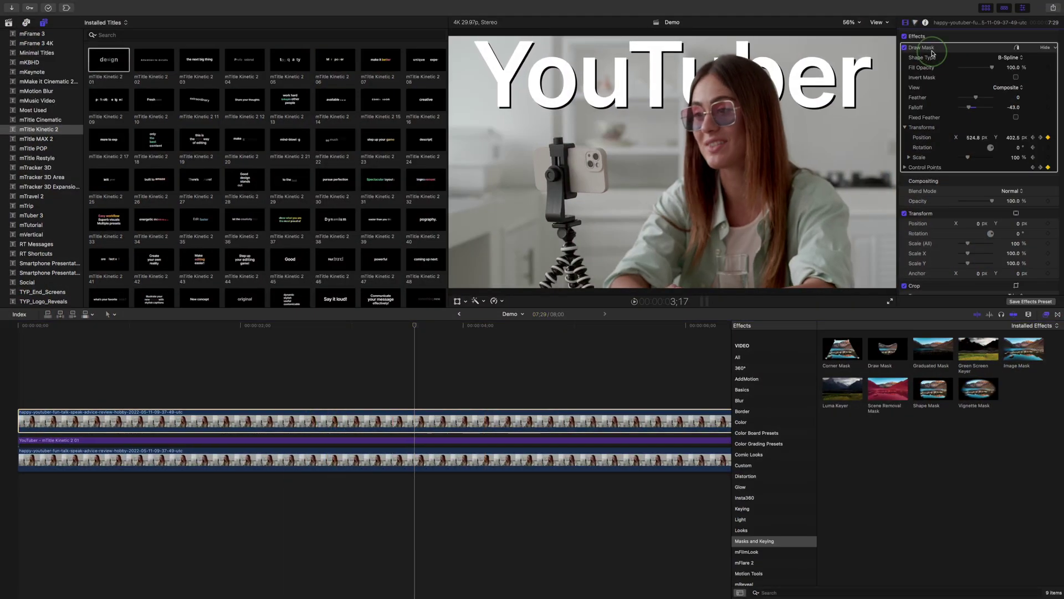
# Step: Replace the Draw Mask with Sheffield Softworks Keyper on the top clip
pyautogui.press('Delete')
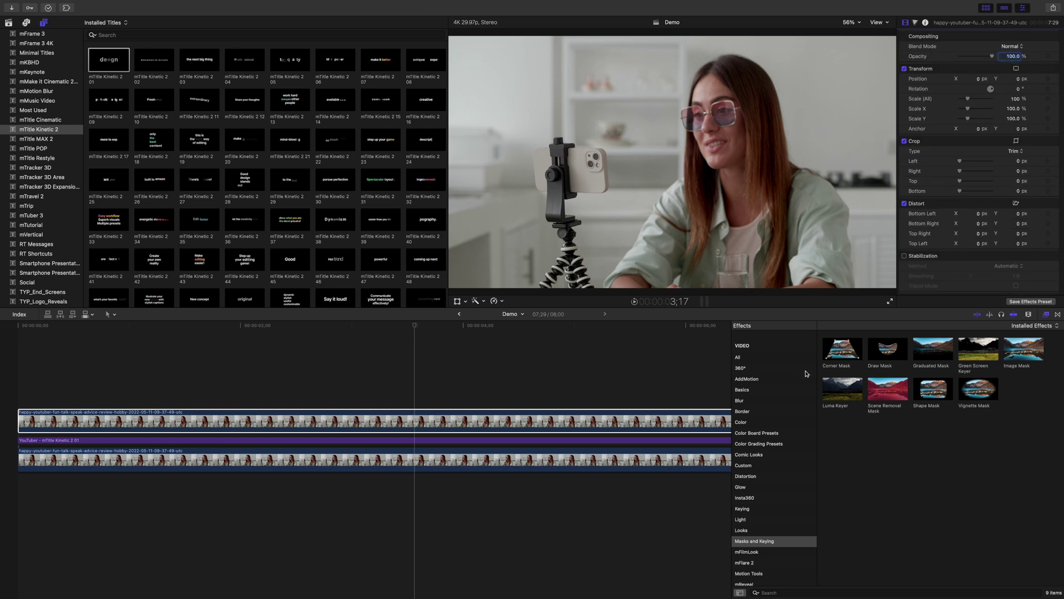
pyautogui.scroll(-5, 803, 382)
pyautogui.click(784, 375)
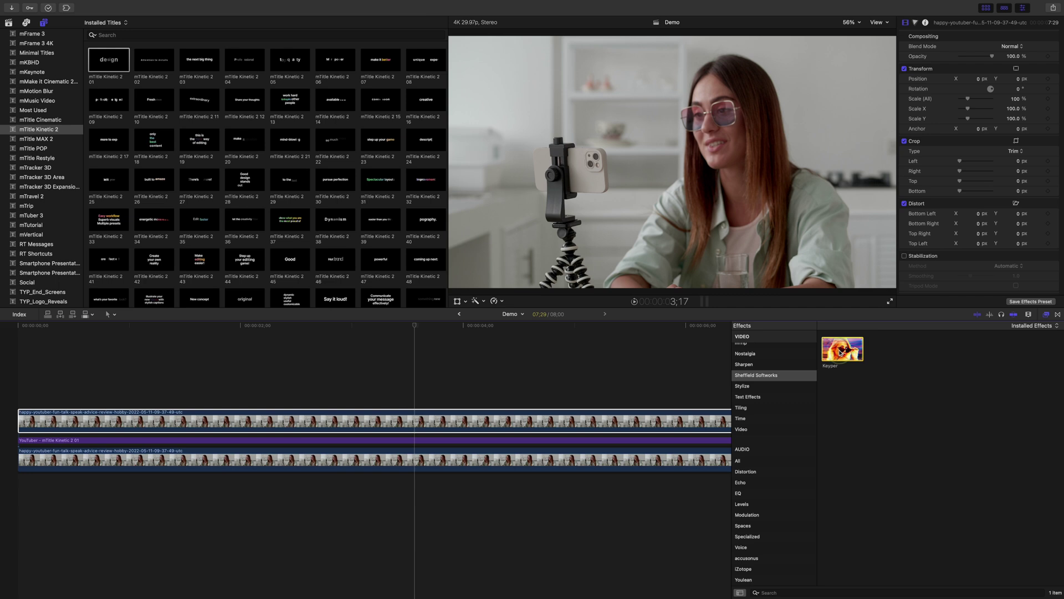
pyautogui.moveTo(841, 353); pyautogui.dragTo(464, 423)
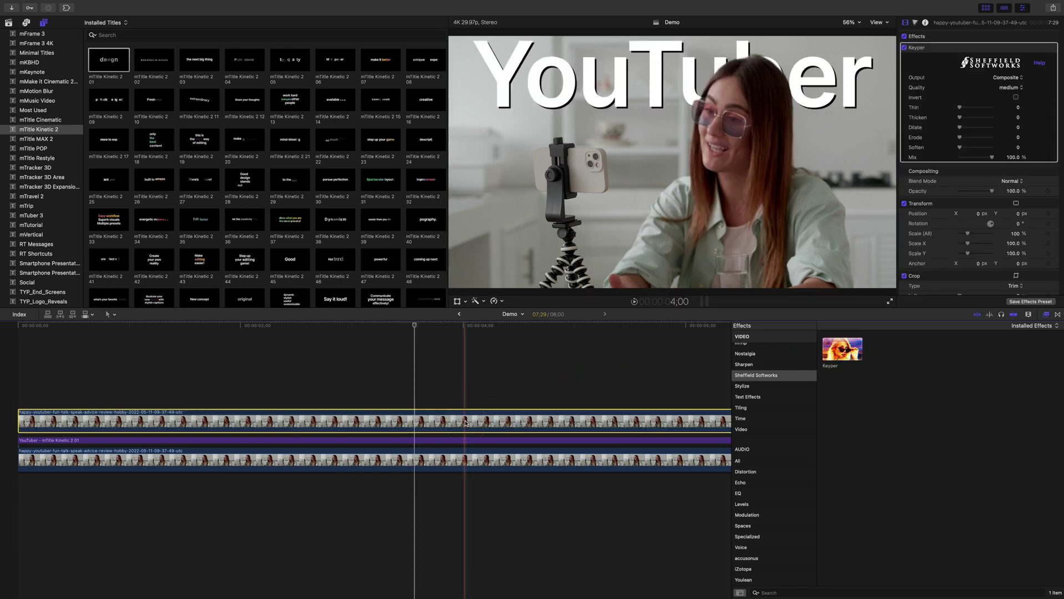
# Step: Hide the lower layers and refine Keyper: Thin 1.82, Thicken 1.57, Dilate, Soften 2.49
pyautogui.click(436, 442)
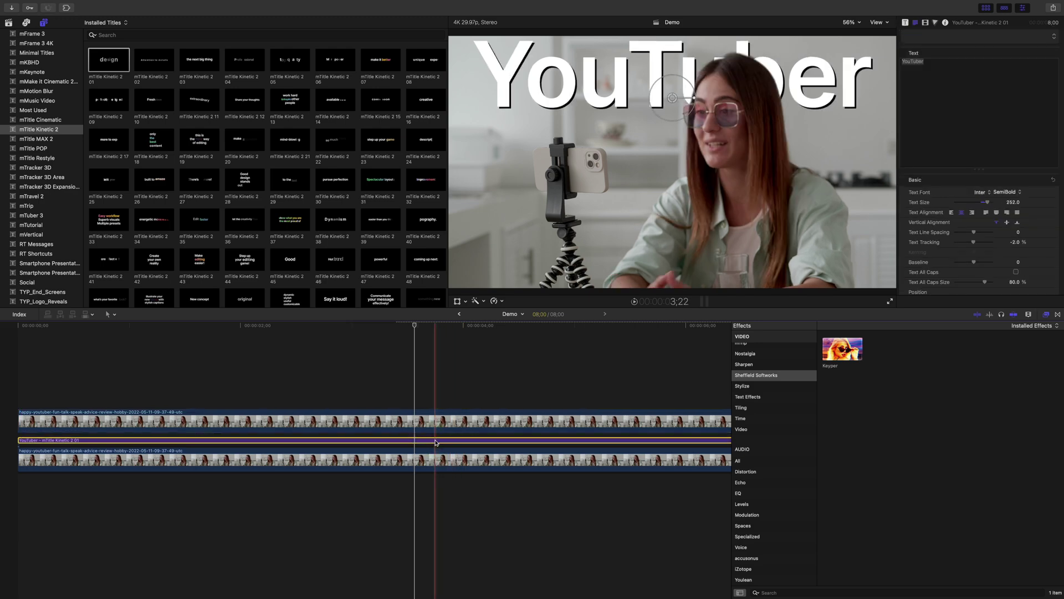
pyautogui.click(431, 458)
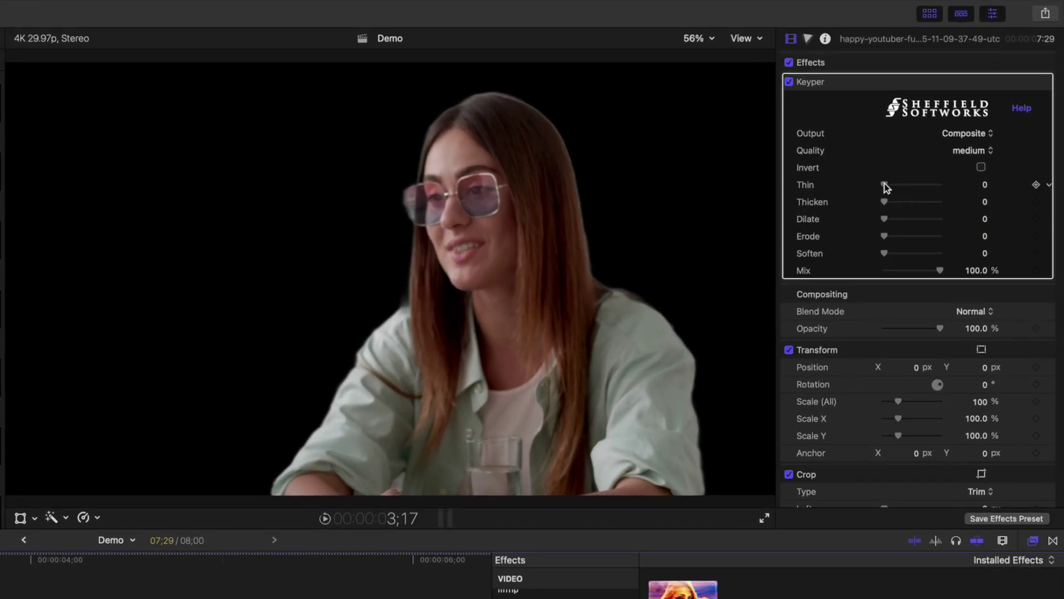
pyautogui.moveTo(959, 106); pyautogui.dragTo(963, 108)
pyautogui.moveTo(890, 185); pyautogui.dragTo(894, 184)
pyautogui.moveTo(884, 201); pyautogui.dragTo(887, 225)
pyautogui.moveTo(884, 254); pyautogui.dragTo(897, 256)
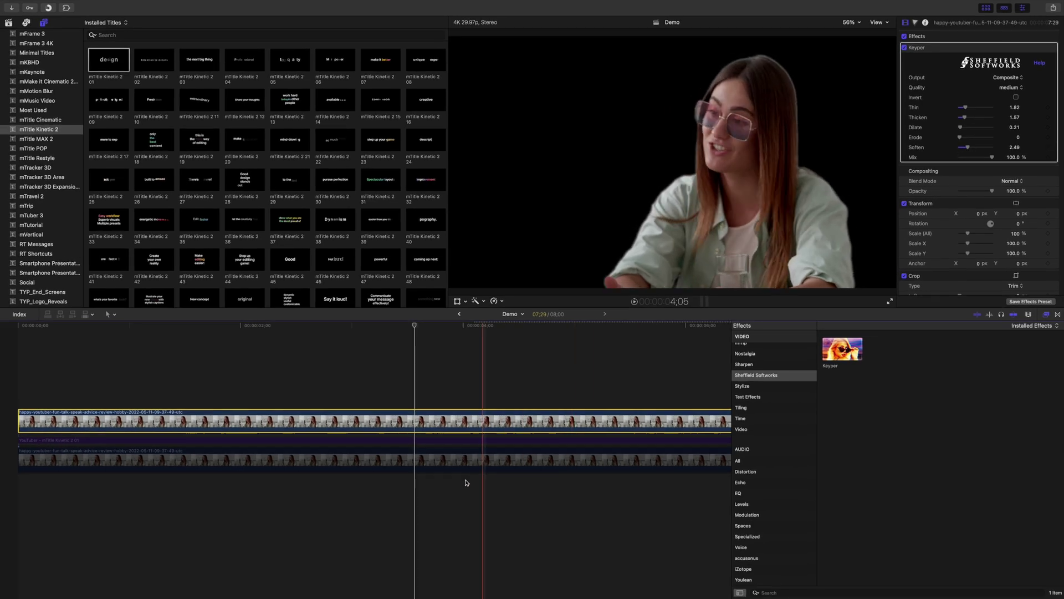
pyautogui.click(404, 466)
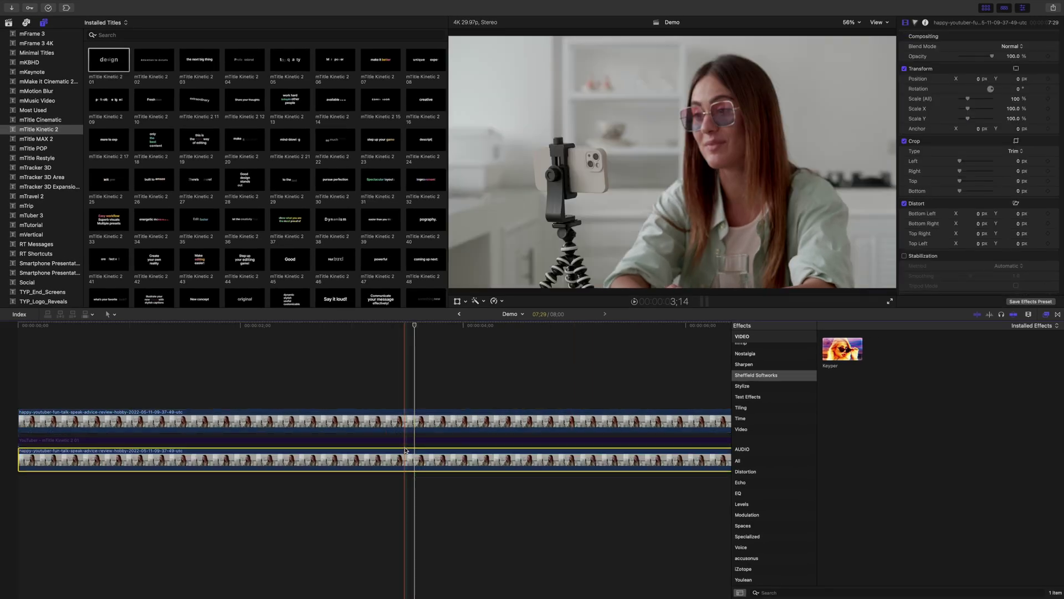
pyautogui.click(406, 440)
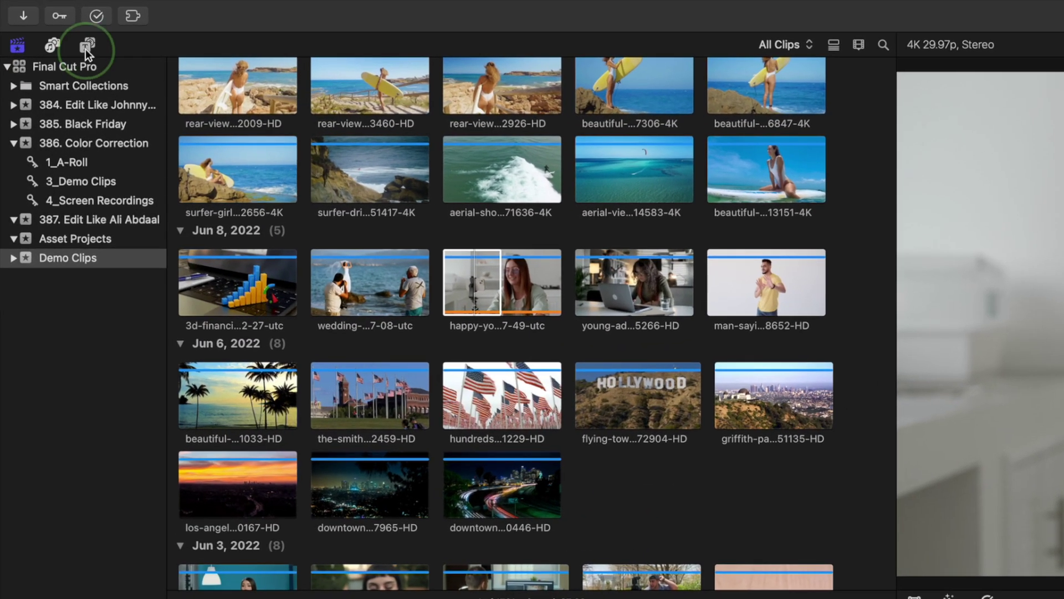
# Step: Drag the Paper generator from Generators > Textures into the timeline
pyautogui.click(44, 22)
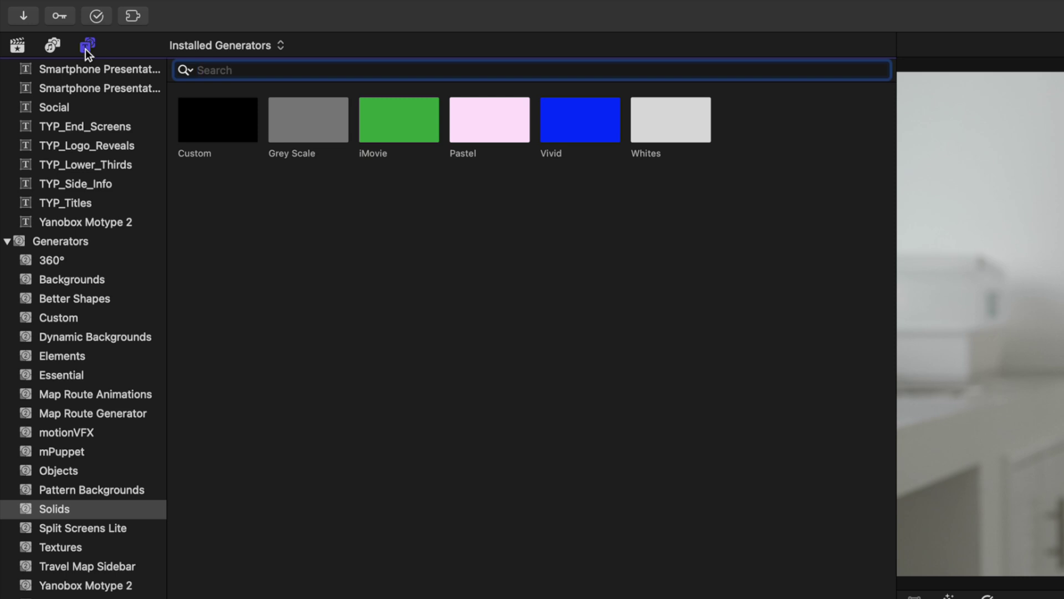
pyautogui.click(72, 513)
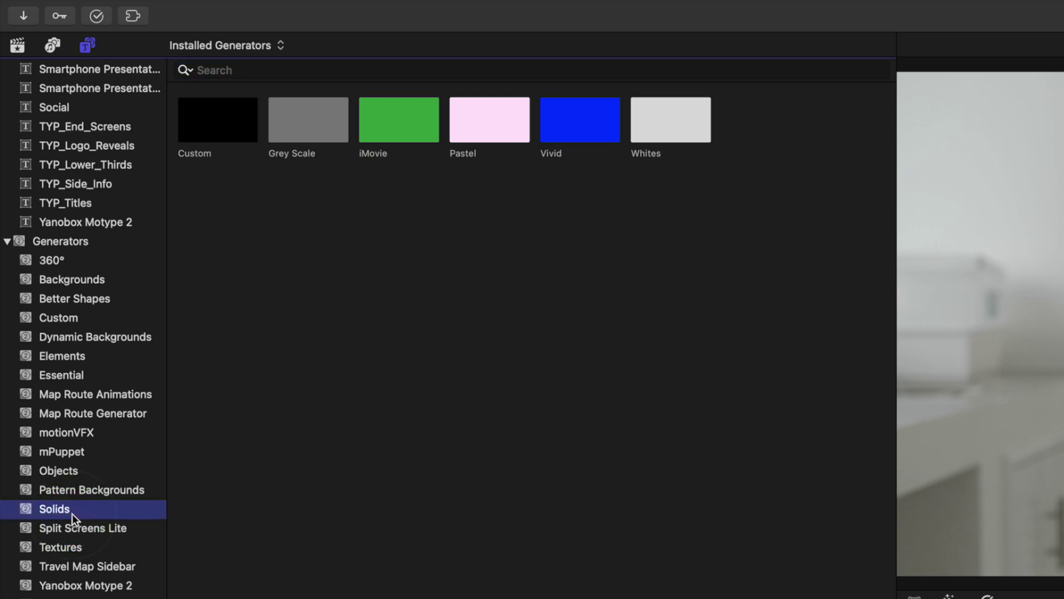
pyautogui.click(76, 548)
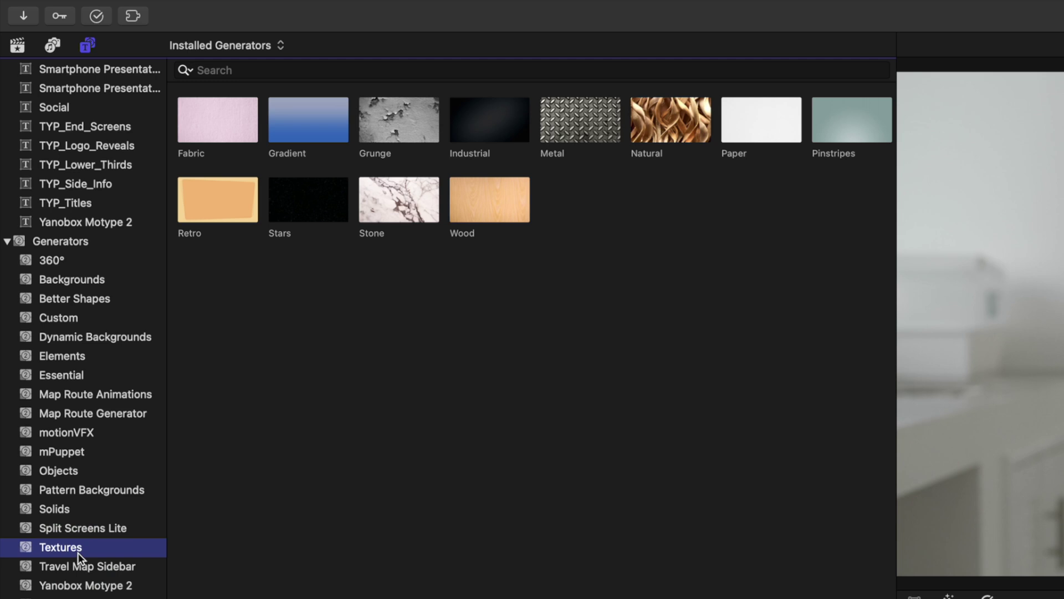
pyautogui.click(132, 339)
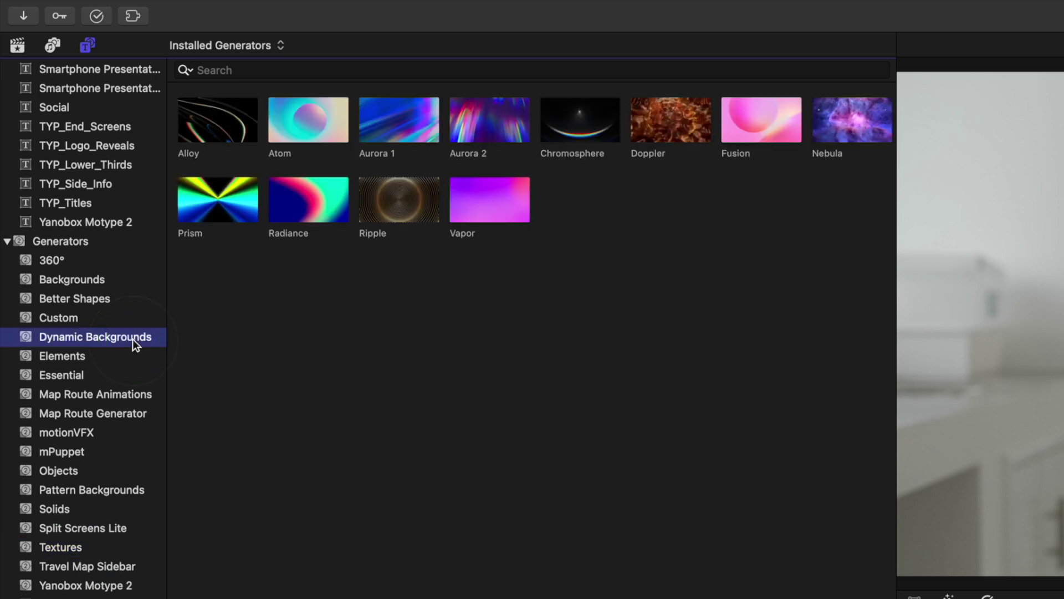
pyautogui.click(92, 552)
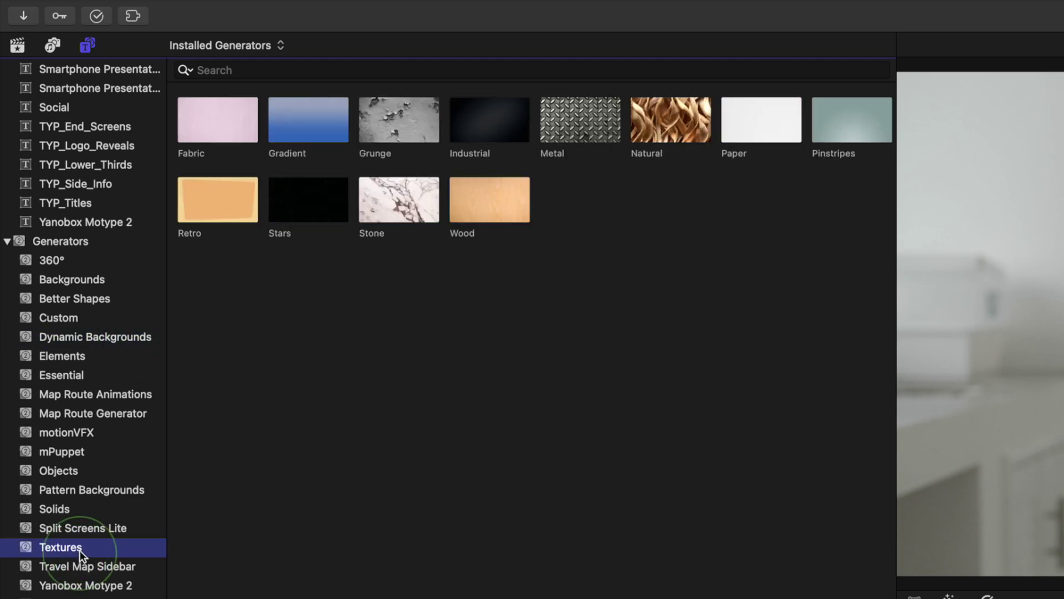
pyautogui.moveTo(747, 111); pyautogui.dragTo(370, 598)
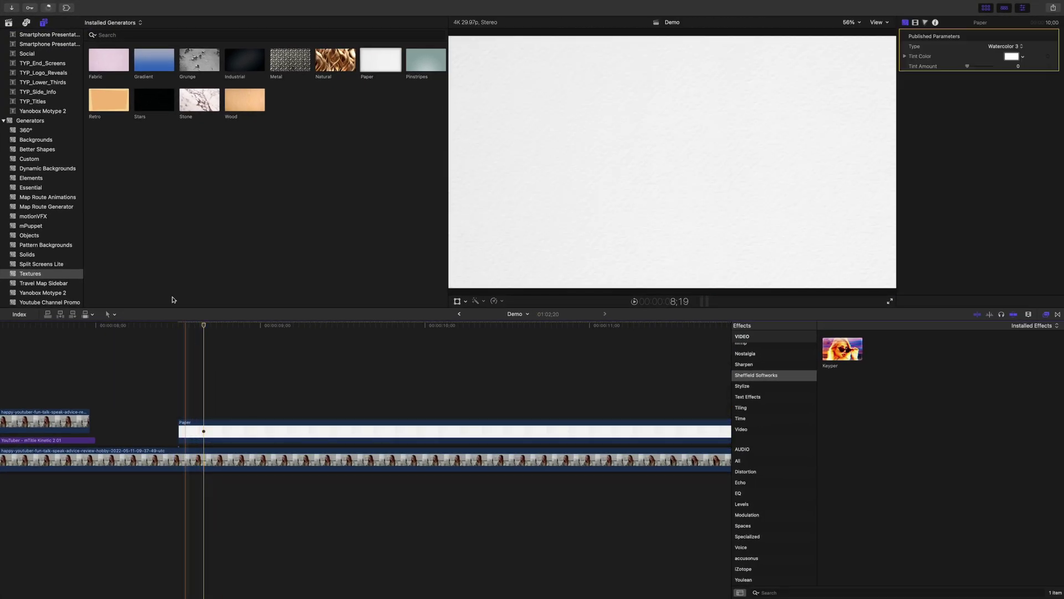
# Step: Add the Glow title from Build In/Out above the Paper background
pyautogui.scroll(10, 64, 58)
pyautogui.click(49, 75)
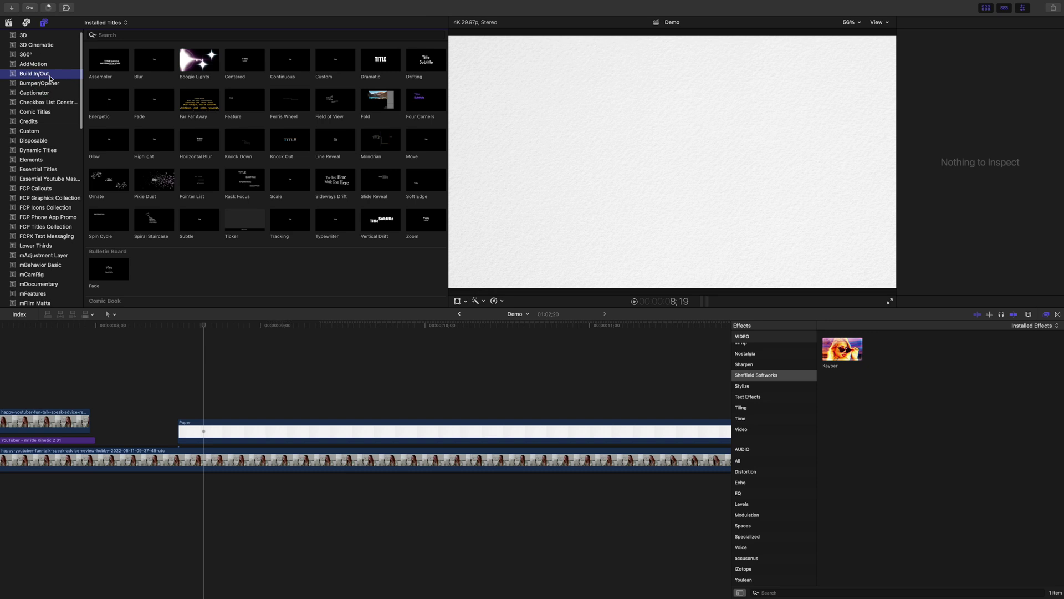
pyautogui.moveTo(106, 126); pyautogui.dragTo(204, 389)
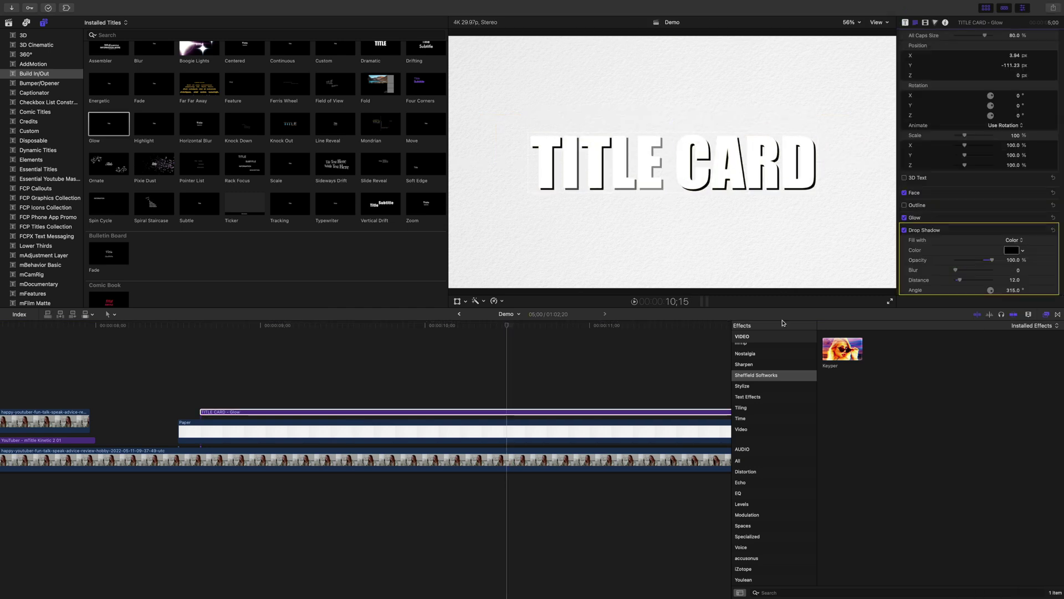
# Step: Trim the TITLE CARD title and Paper clip ends to the skimmer with Option-]
pyautogui.click(650, 413)
pyautogui.hotkey('alt', ']')
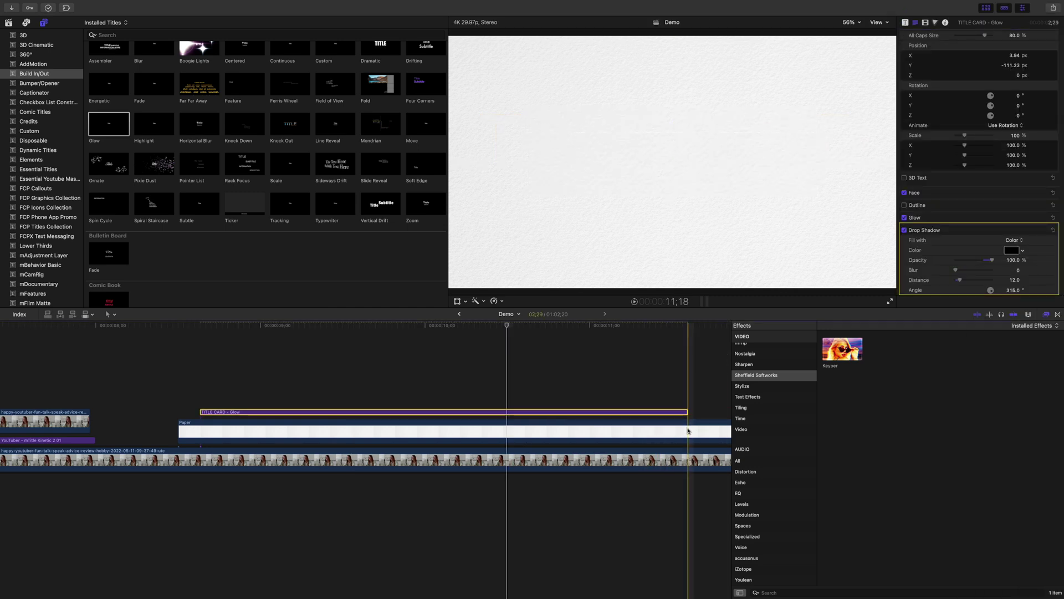
pyautogui.click(698, 433)
pyautogui.hotkey('alt', ']')
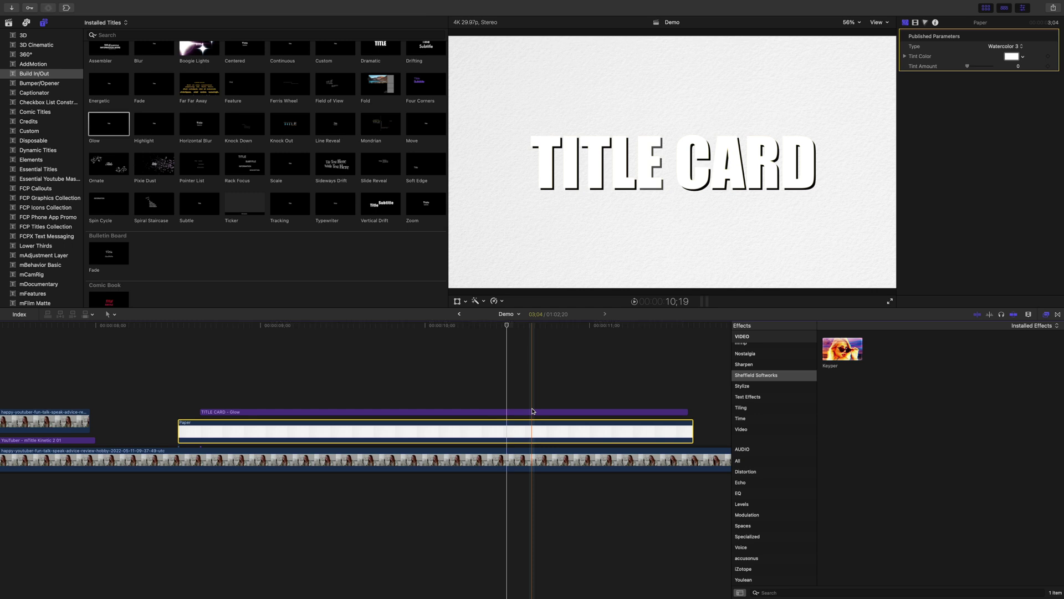
# Step: Combine title and paper into a 'Demo Clip' compound clip with a shortened Slide transition at its start
pyautogui.keyDown('super'); pyautogui.click(470, 412); pyautogui.keyUp('super')
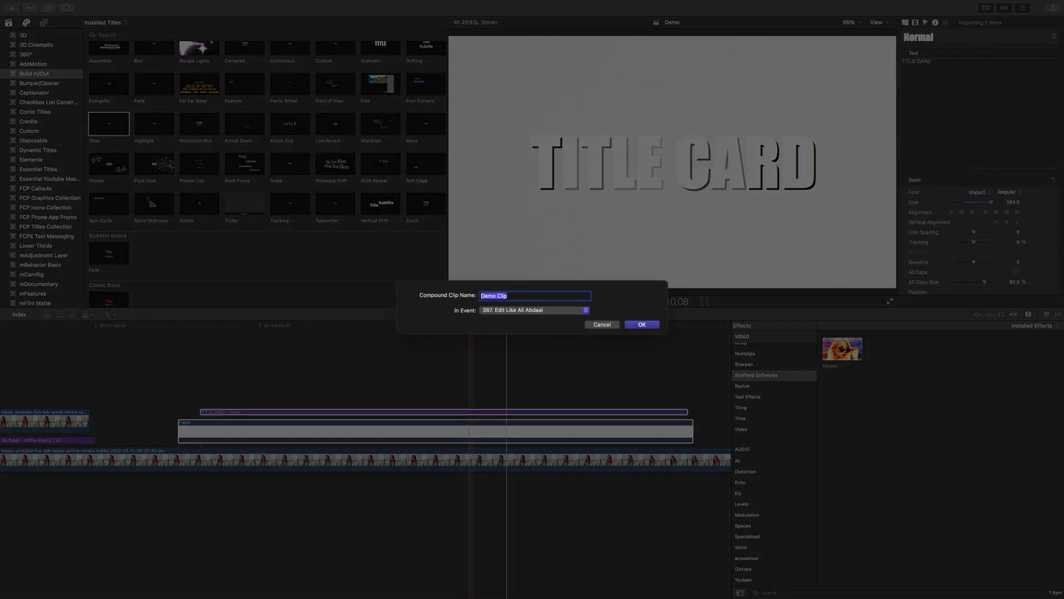
pyautogui.press('Return')
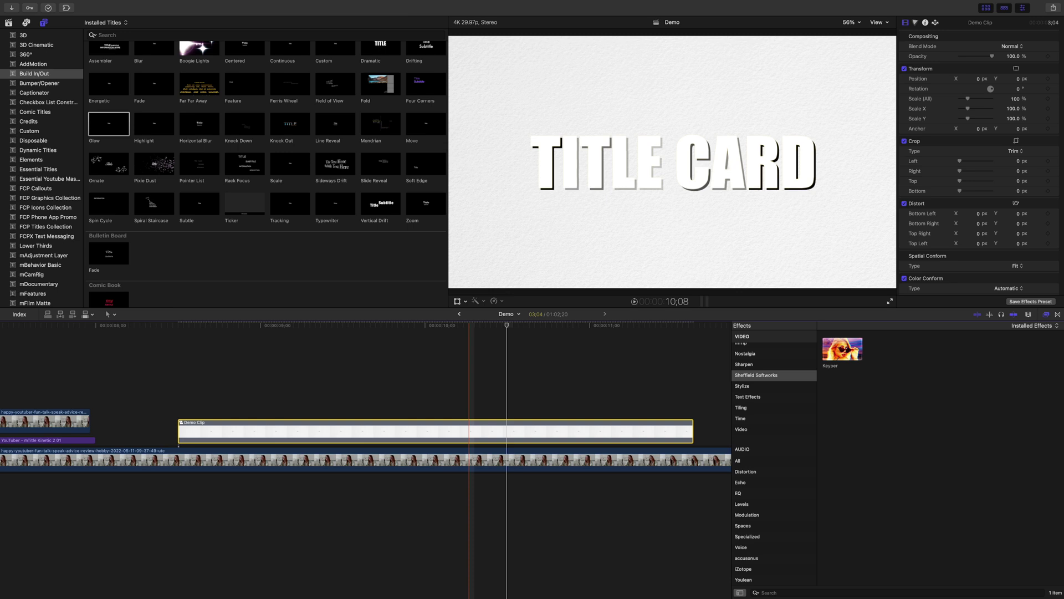
pyautogui.click(1057, 315)
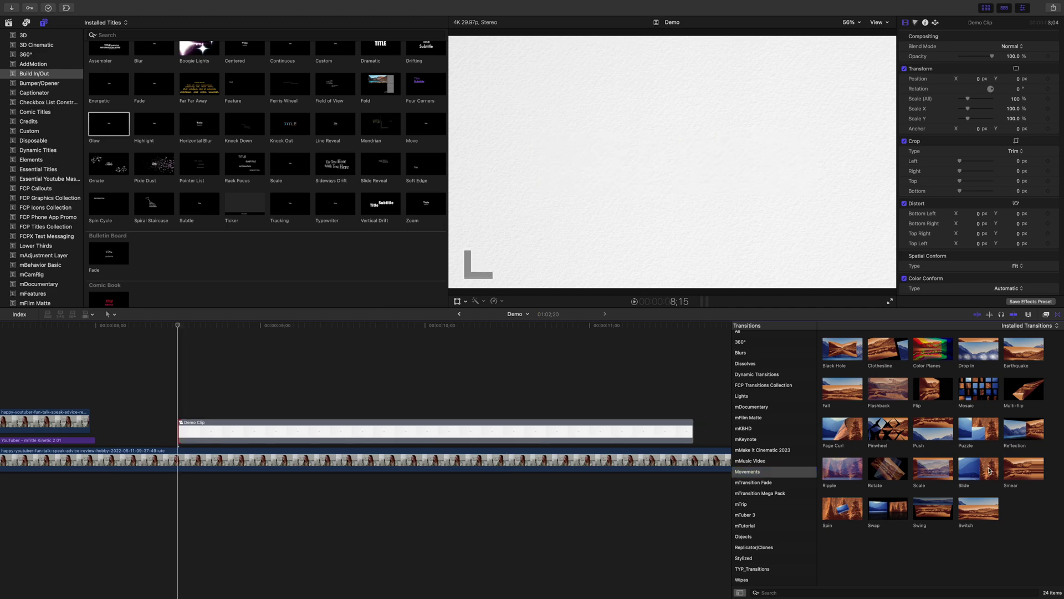
pyautogui.doubleClick(968, 475)
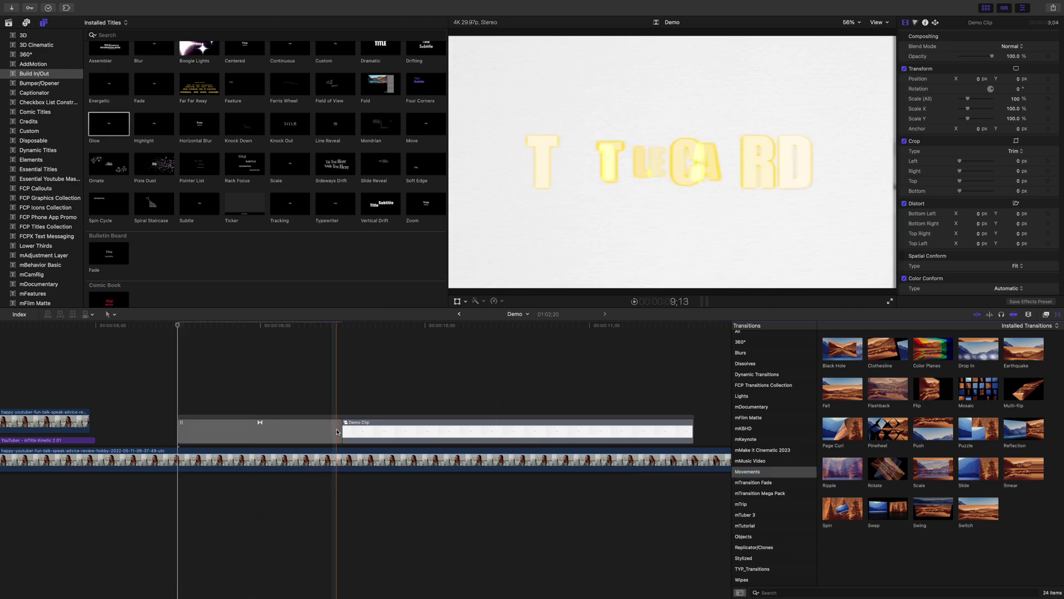
pyautogui.moveTo(343, 430); pyautogui.dragTo(260, 430)
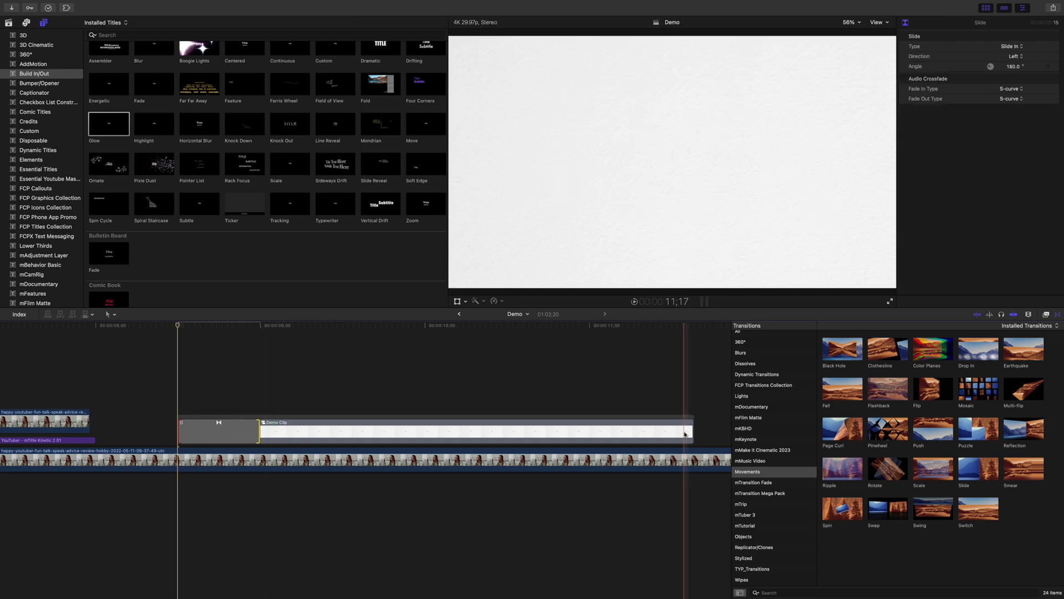
# Step: Add a shortened Cross Dissolve to the end of Demo Clip
pyautogui.click(762, 369)
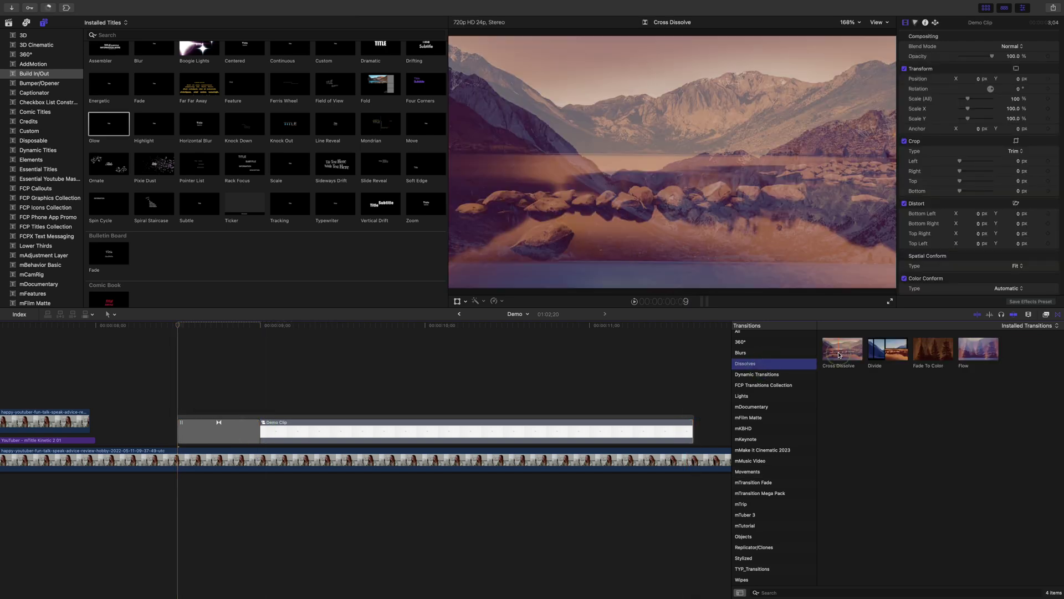
pyautogui.moveTo(841, 348); pyautogui.dragTo(665, 431)
pyautogui.moveTo(530, 430); pyautogui.dragTo(612, 430)
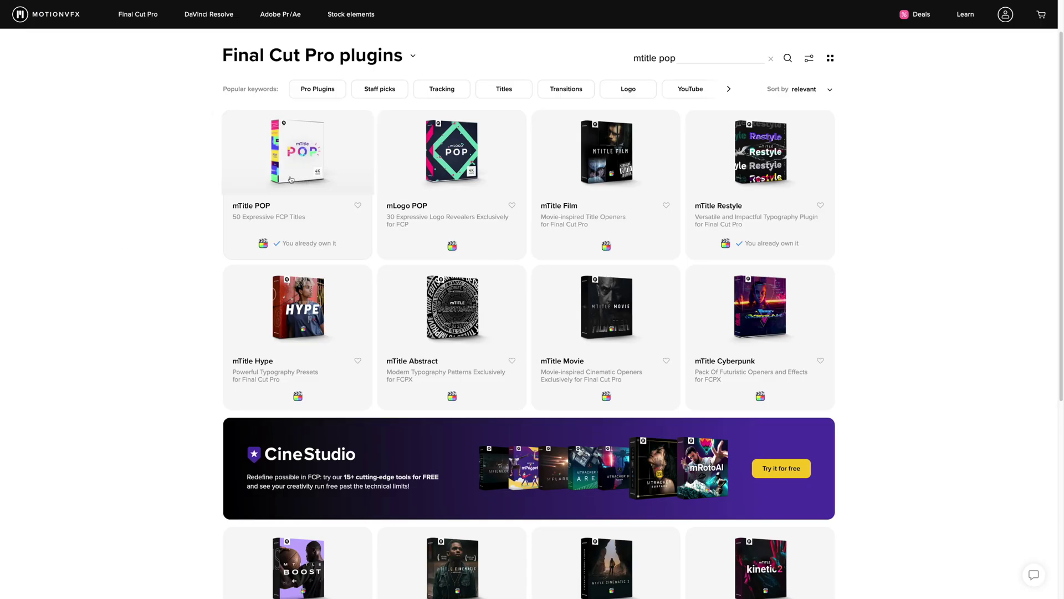
# Step: Open the mTitle POP product page and scroll to its title gallery
pyautogui.click(291, 179)
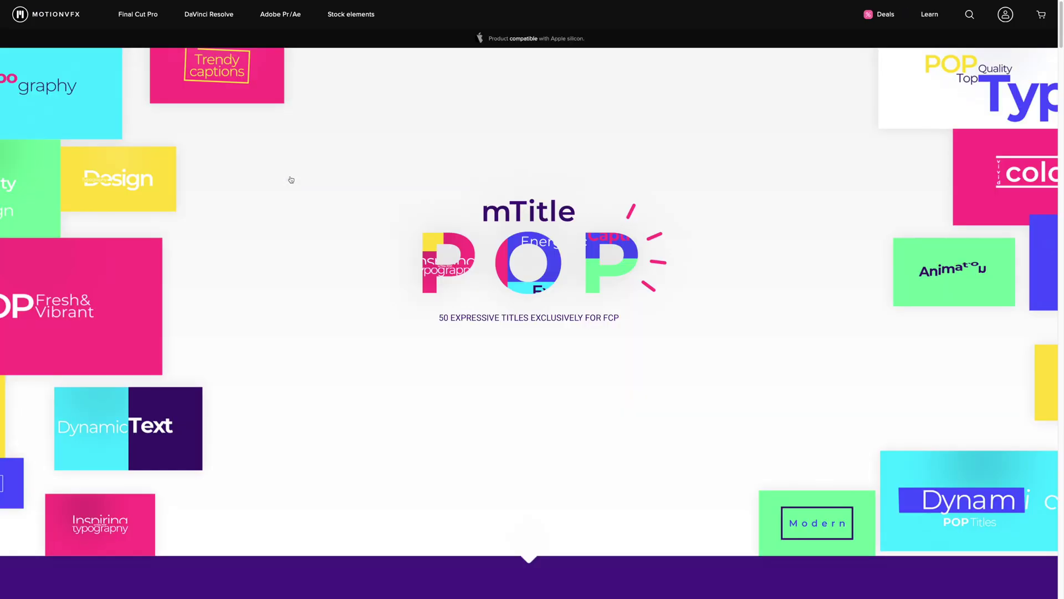
pyautogui.scroll(-10, 335, 231)
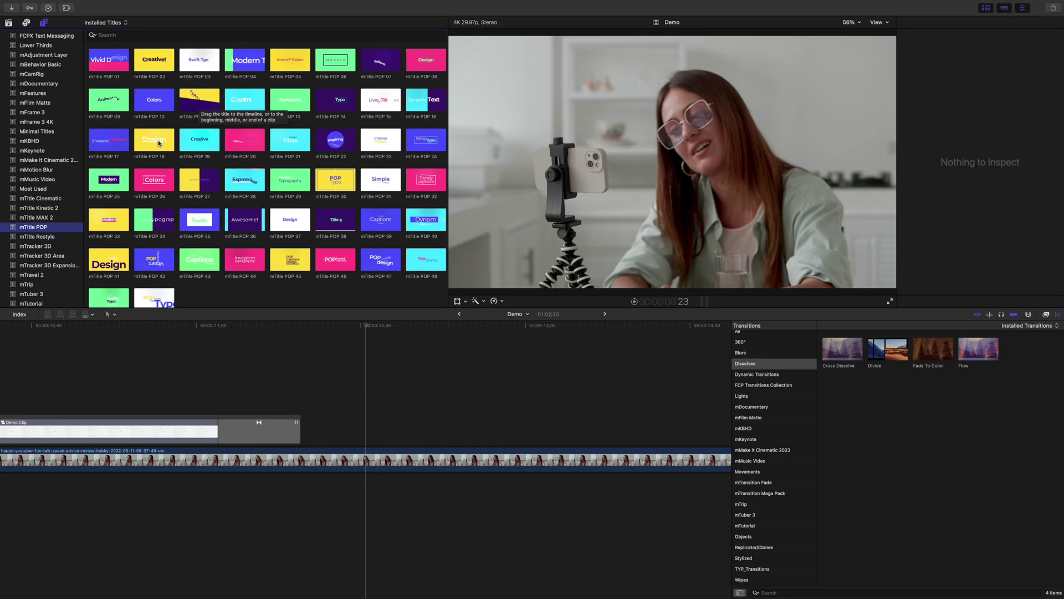
# Step: Add mTitle POP 18 to the timeline, narrow its Mask Width, and raise Gradient Radius to 1000
pyautogui.click(154, 141)
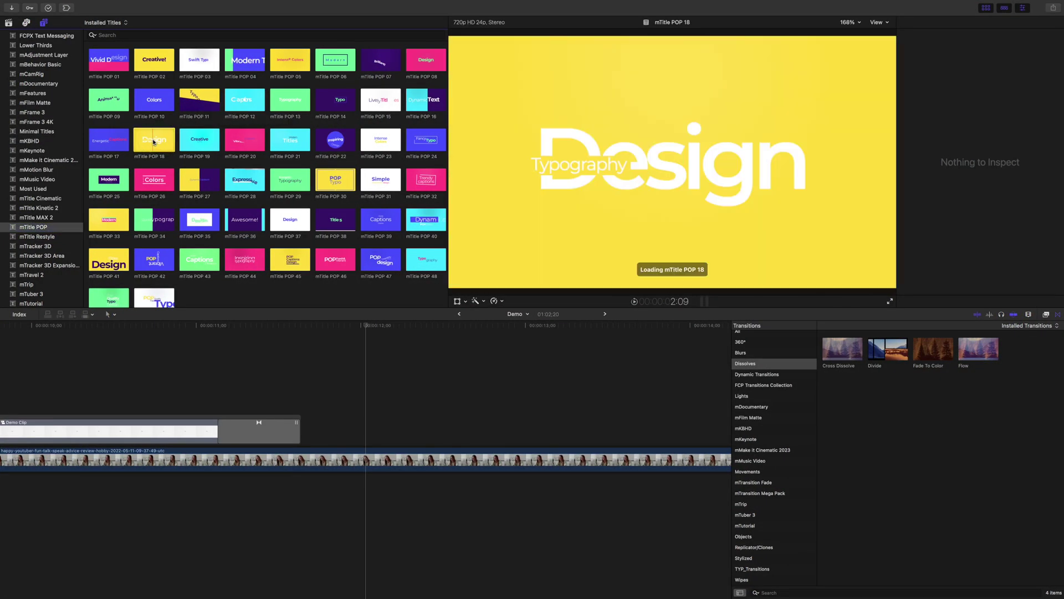
pyautogui.moveTo(153, 142); pyautogui.dragTo(368, 435)
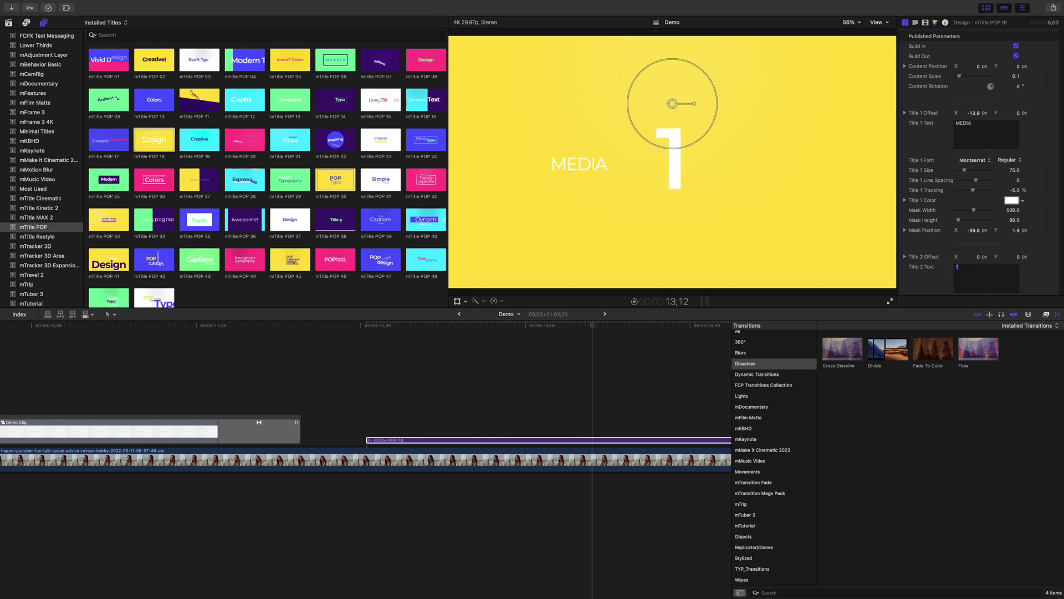
pyautogui.moveTo(974, 210); pyautogui.dragTo(967, 214)
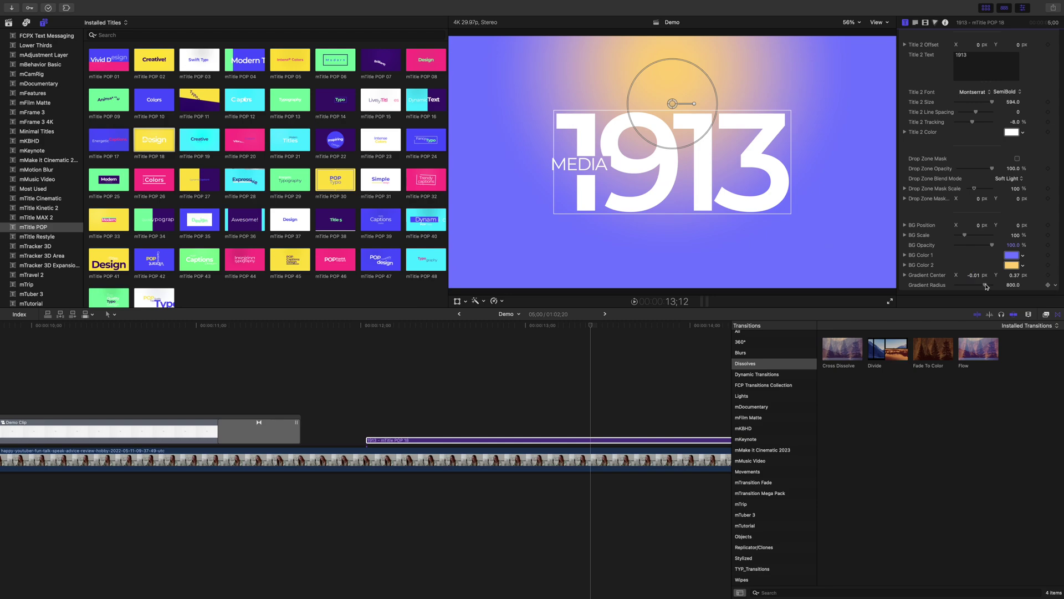
pyautogui.moveTo(986, 286); pyautogui.dragTo(1011, 288)
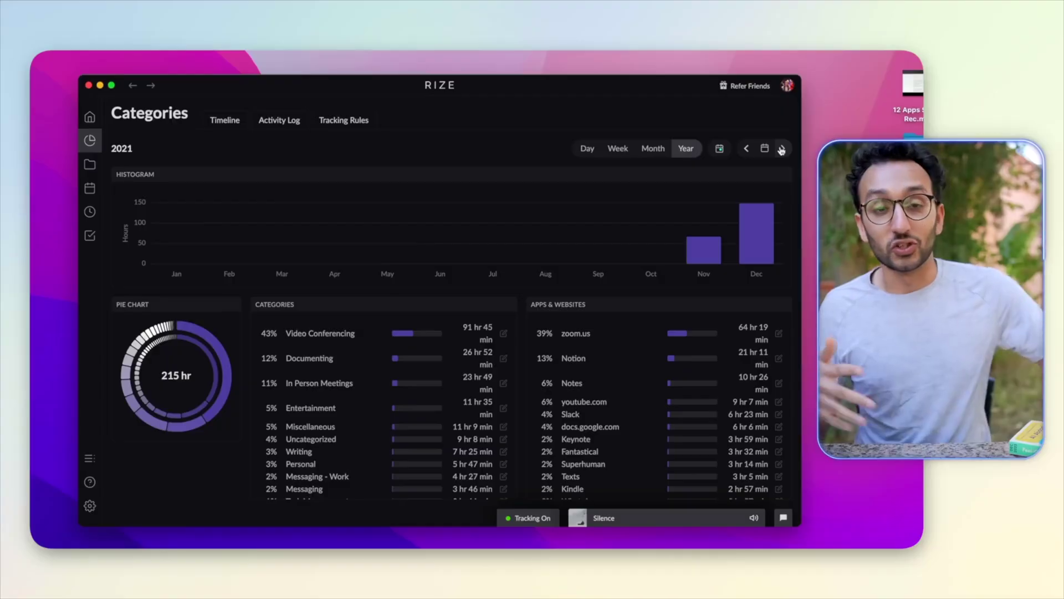
# Step: Play the reference example of an app recording with a bordered talking-head window on the right
pyautogui.click(782, 148)
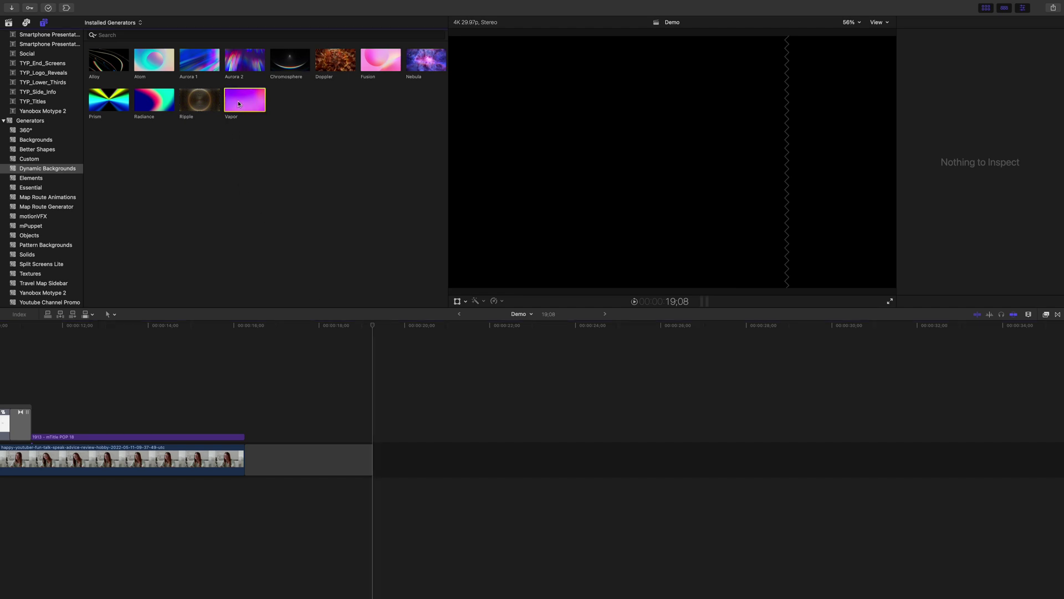
# Step: Place the Vapor background in the timeline and connect the film crew B-roll and presenter clips above it
pyautogui.moveTo(239, 103); pyautogui.dragTo(377, 460)
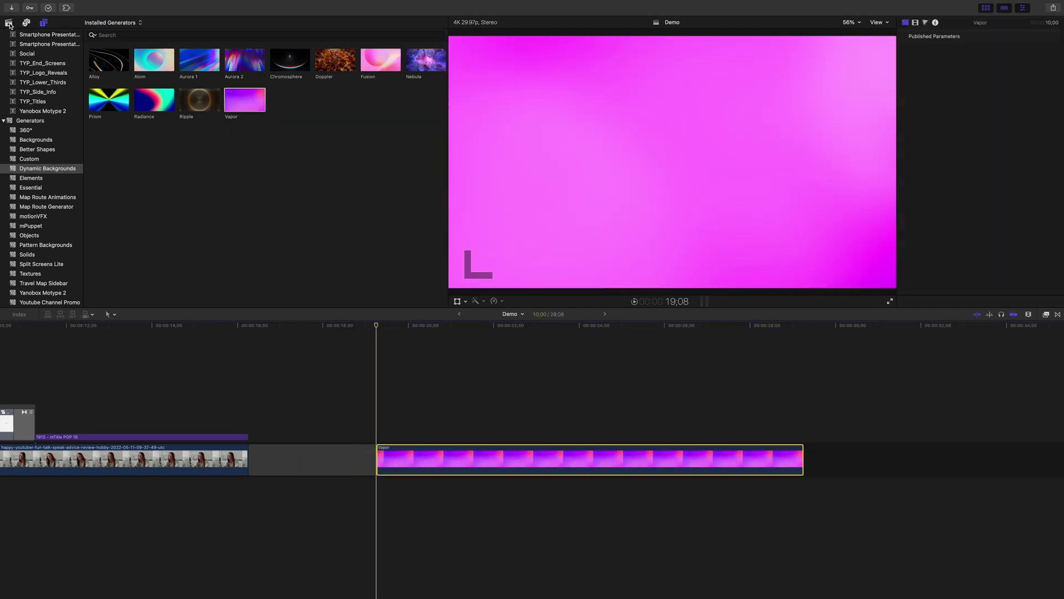
pyautogui.click(9, 22)
pyautogui.click(375, 69)
pyautogui.press('q')
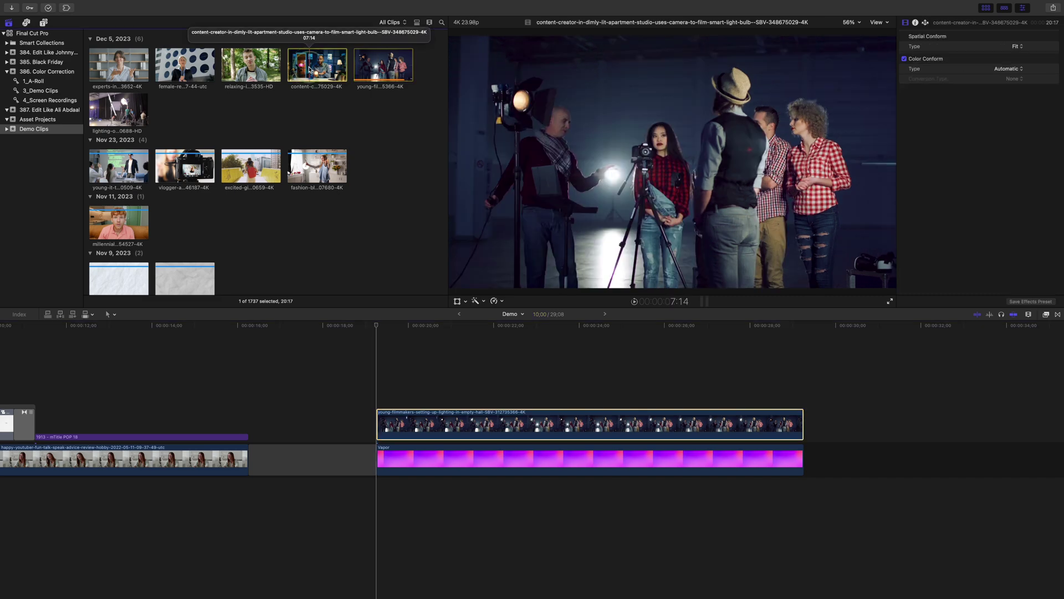
pyautogui.press('q')
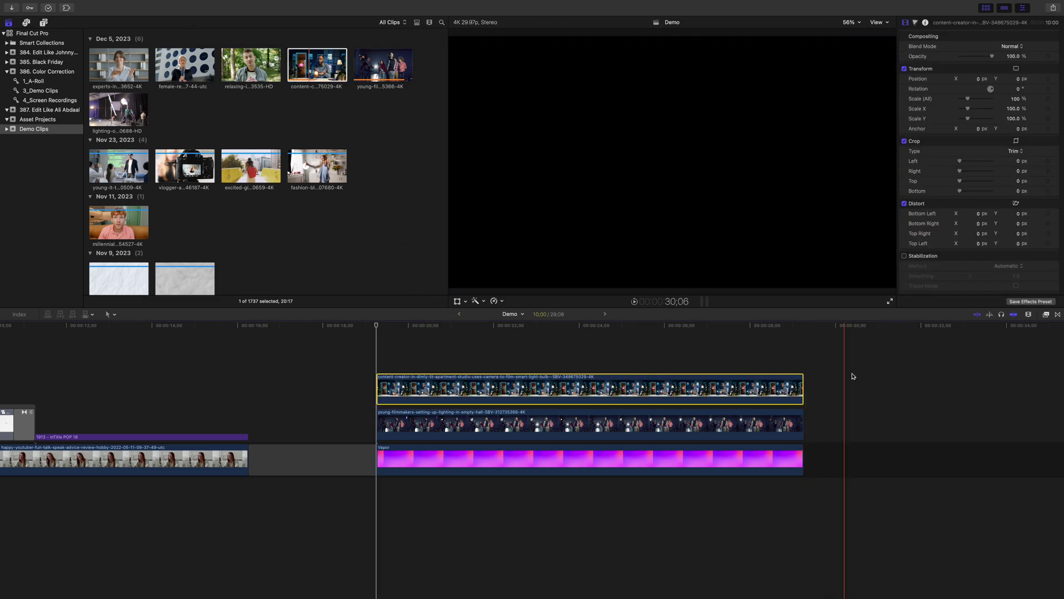
# Step: Apply a Shape Mask to the presenter clip with Feather set to 0
pyautogui.click(1045, 314)
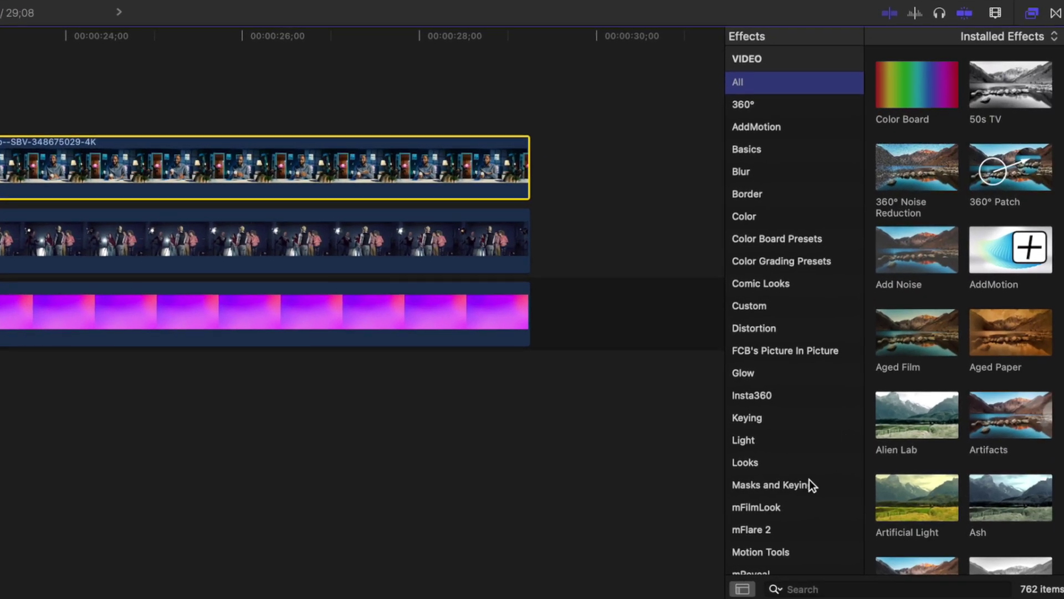
pyautogui.click(807, 483)
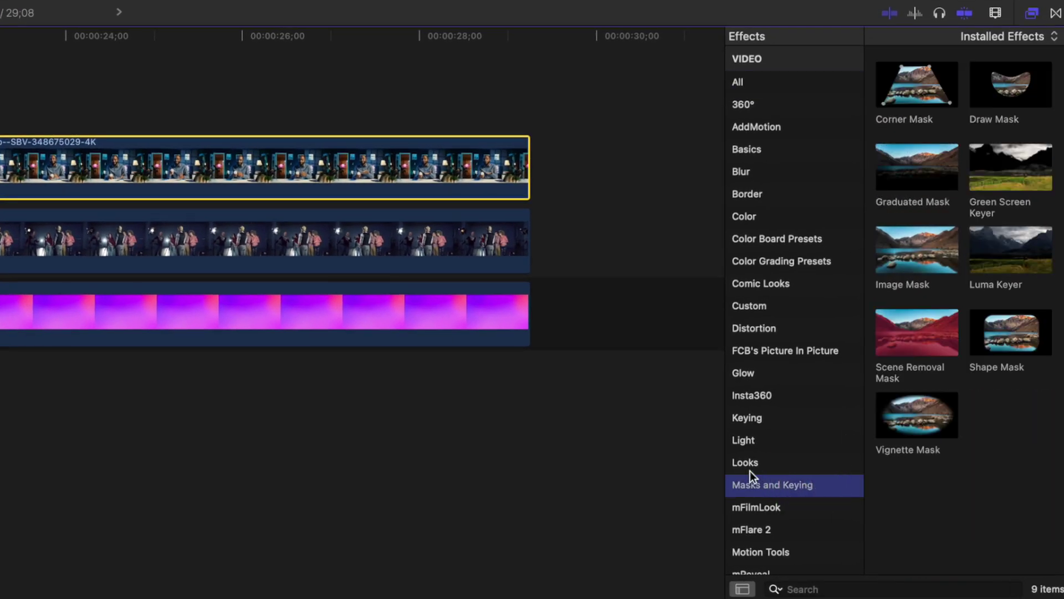
pyautogui.moveTo(1000, 329); pyautogui.dragTo(174, 156)
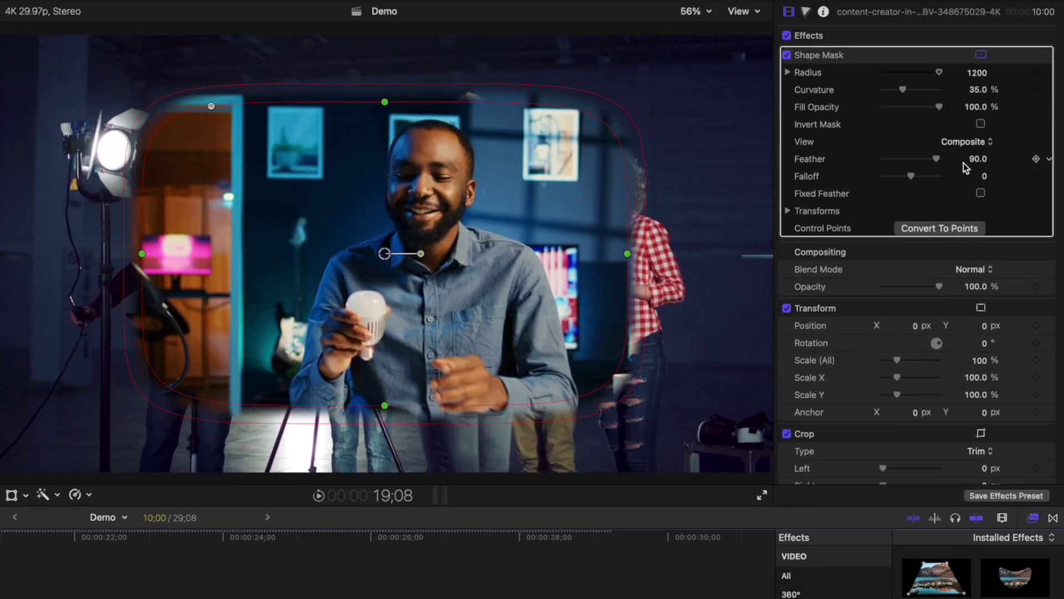
pyautogui.click(978, 157)
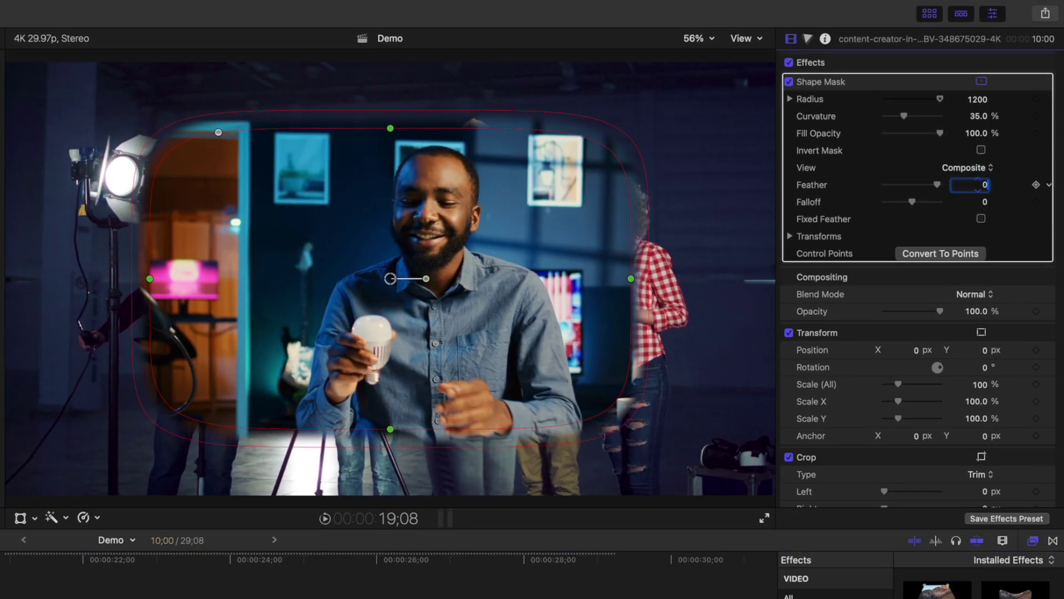
pyautogui.press('Return')
# Step: Reshape the mask into a tall, narrow window over the presenter with 5% curvature
pyautogui.moveTo(390, 279); pyautogui.dragTo(436, 283)
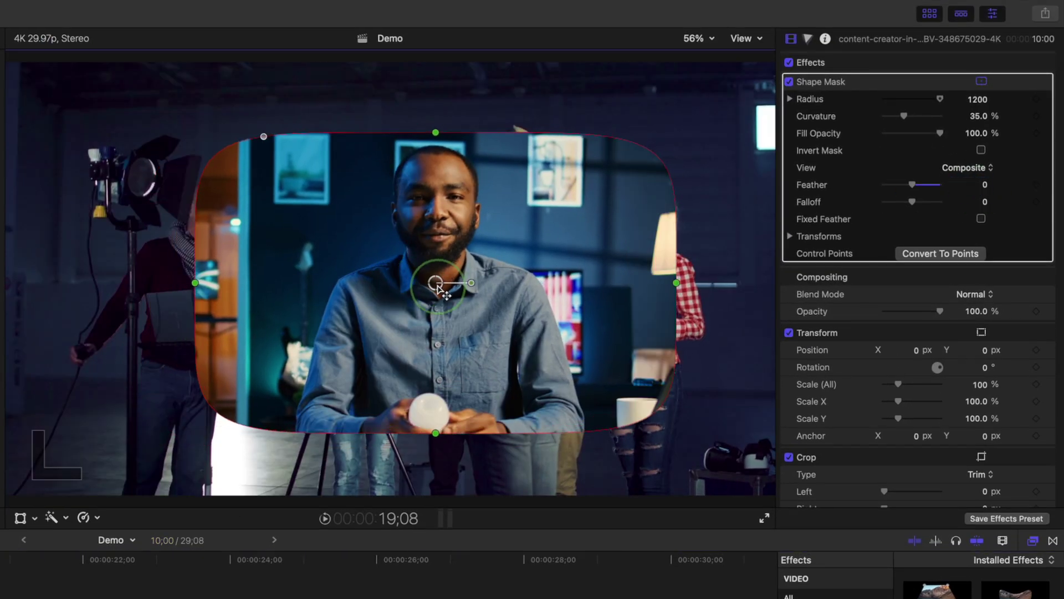
pyautogui.moveTo(435, 128); pyautogui.dragTo(445, 82)
pyautogui.moveTo(199, 285); pyautogui.dragTo(326, 299)
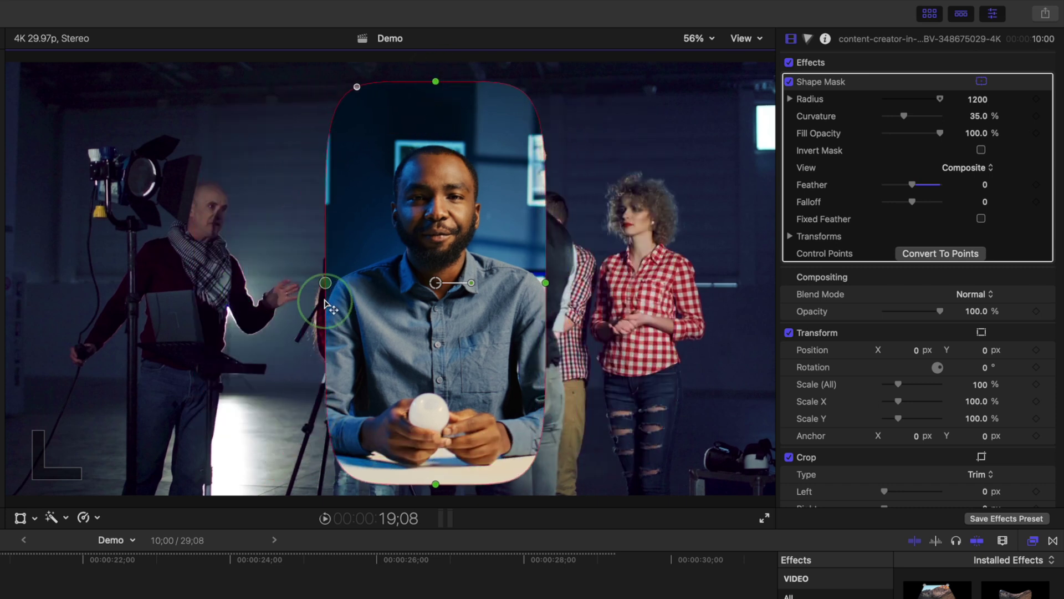
pyautogui.click(977, 115)
pyautogui.write('5')
pyautogui.press('Return')
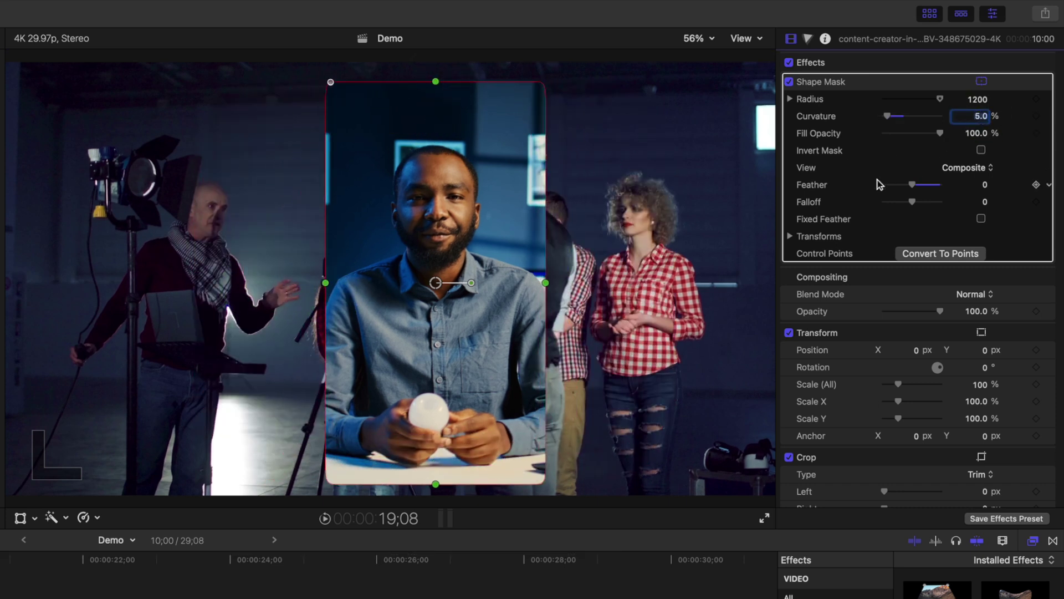
# Step: Scale the masked presenter to 87.4% and move the window to the right of the frame
pyautogui.click(20, 517)
pyautogui.moveTo(10, 497); pyautogui.dragTo(83, 465)
pyautogui.moveTo(481, 279); pyautogui.dragTo(625, 279)
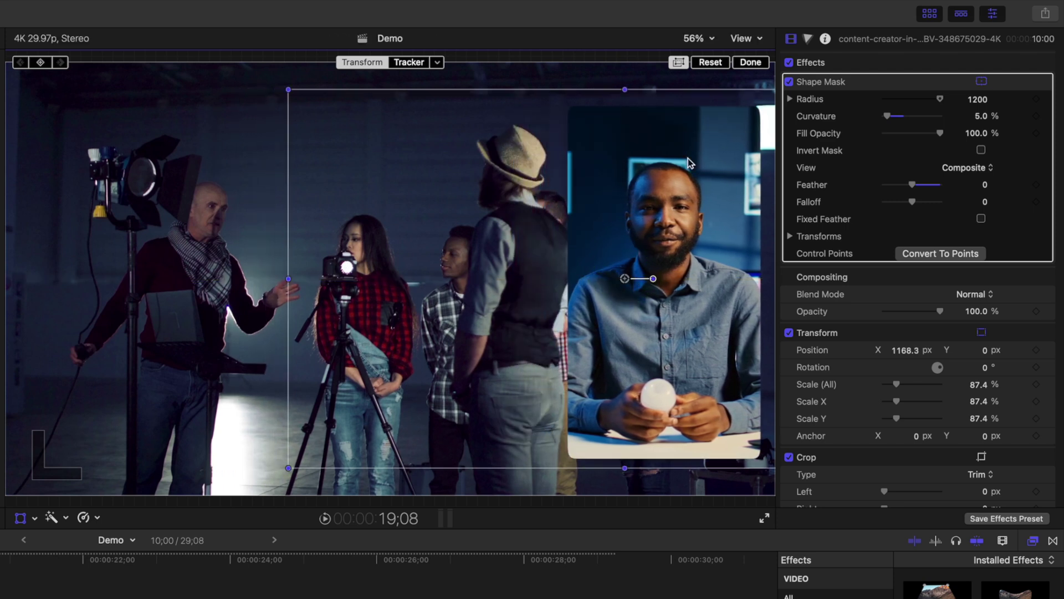
pyautogui.click(755, 63)
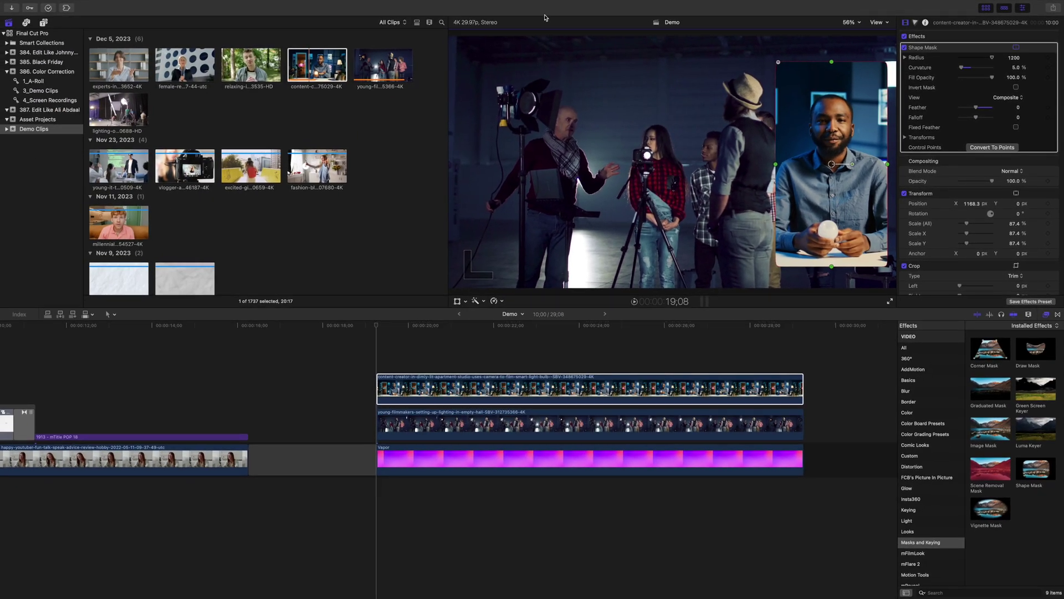
# Step: Add the Radiance animated background above the B-roll and preview it
pyautogui.click(45, 23)
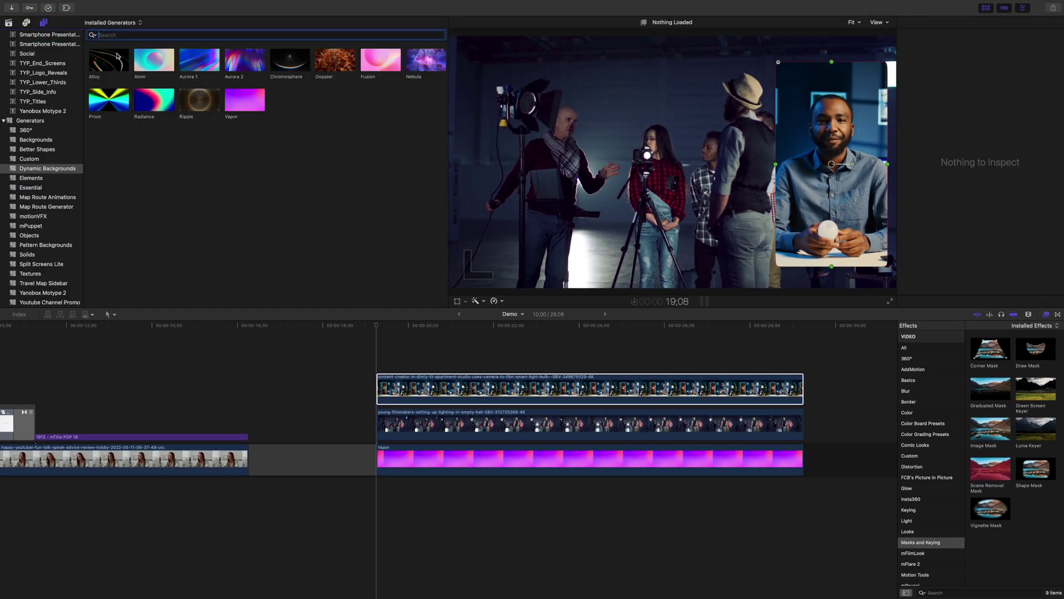
pyautogui.moveTo(158, 100); pyautogui.dragTo(378, 388)
pyautogui.moveTo(376, 327); pyautogui.dragTo(383, 327)
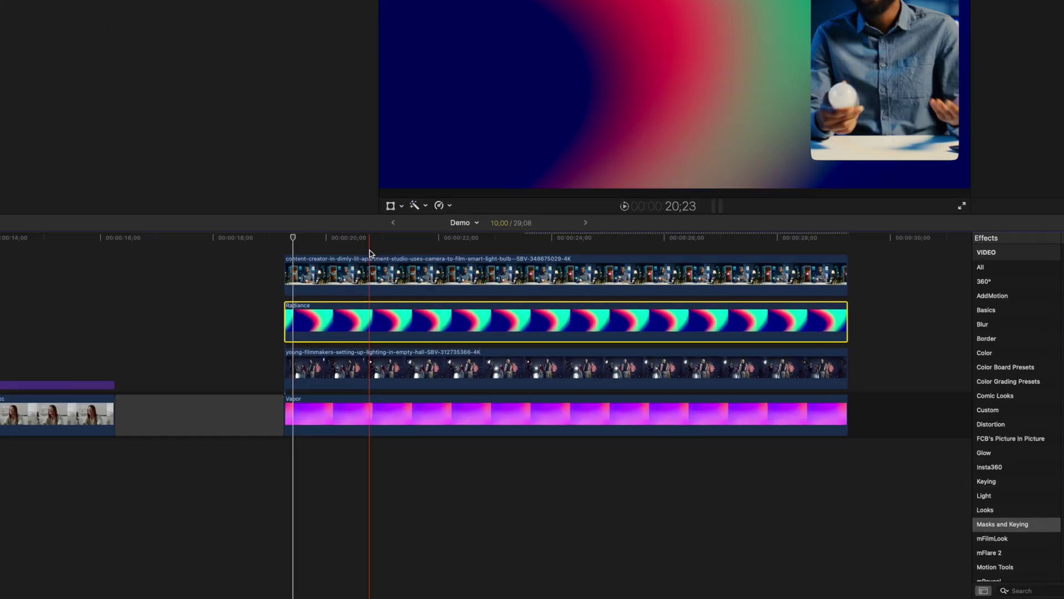
# Step: Copy the talking-head clip and open Paste Attributes on the Radiance clip
pyautogui.click(445, 354)
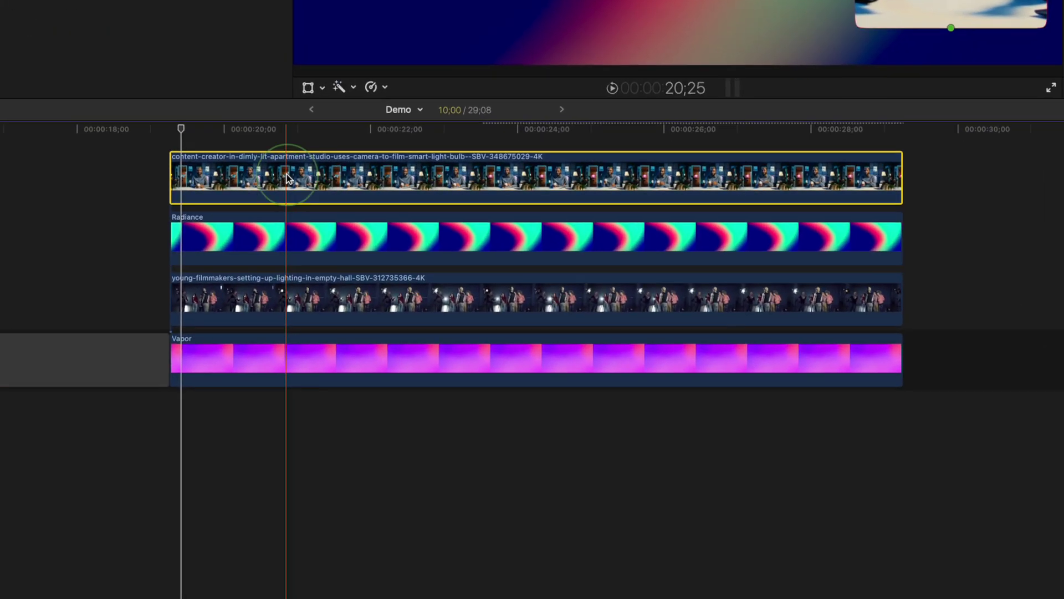
pyautogui.press('super+c')
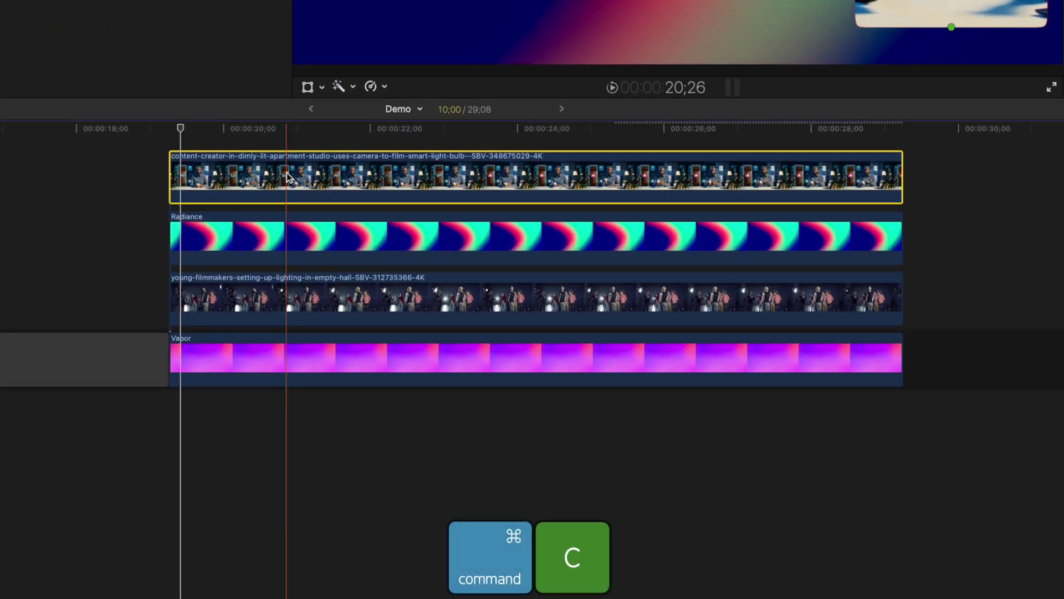
pyautogui.click(294, 237)
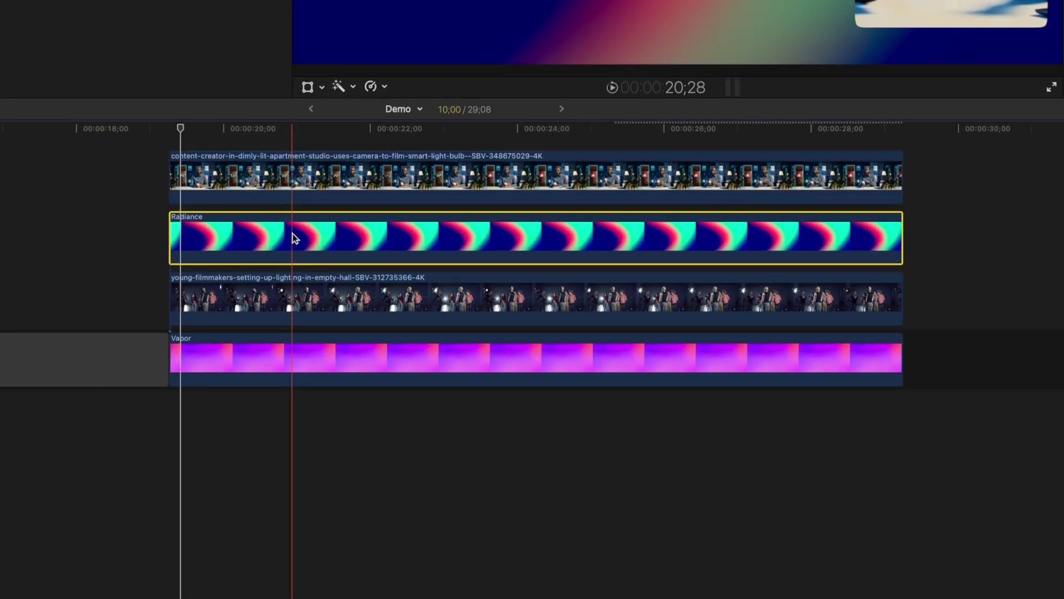
pyautogui.press('super+shift+v')
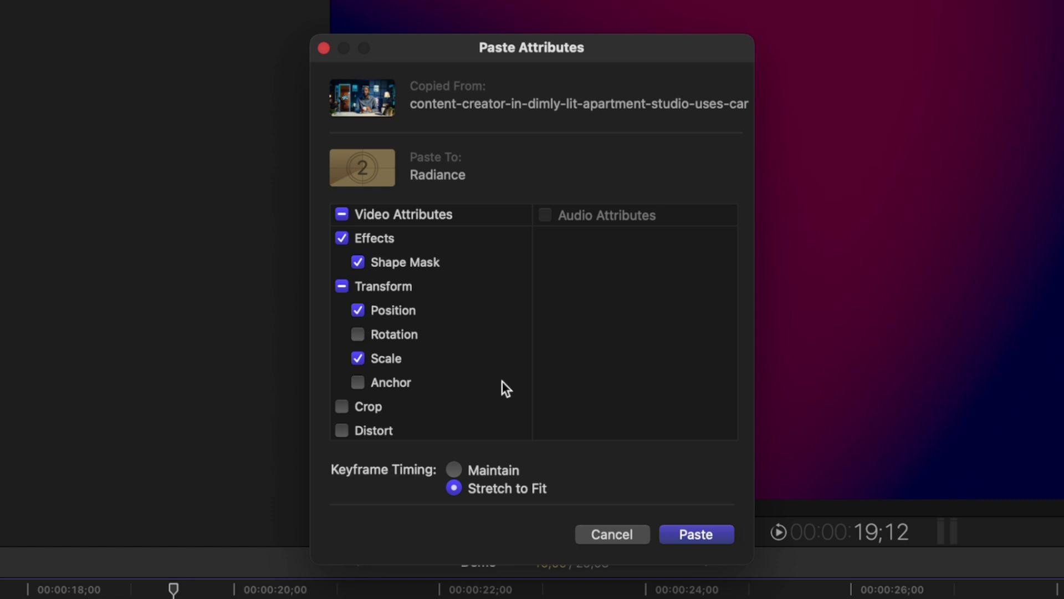
# Step: Paste the presenter's mask, position and scale onto Radiance and enlarge its mask into a border frame
pyautogui.click(671, 532)
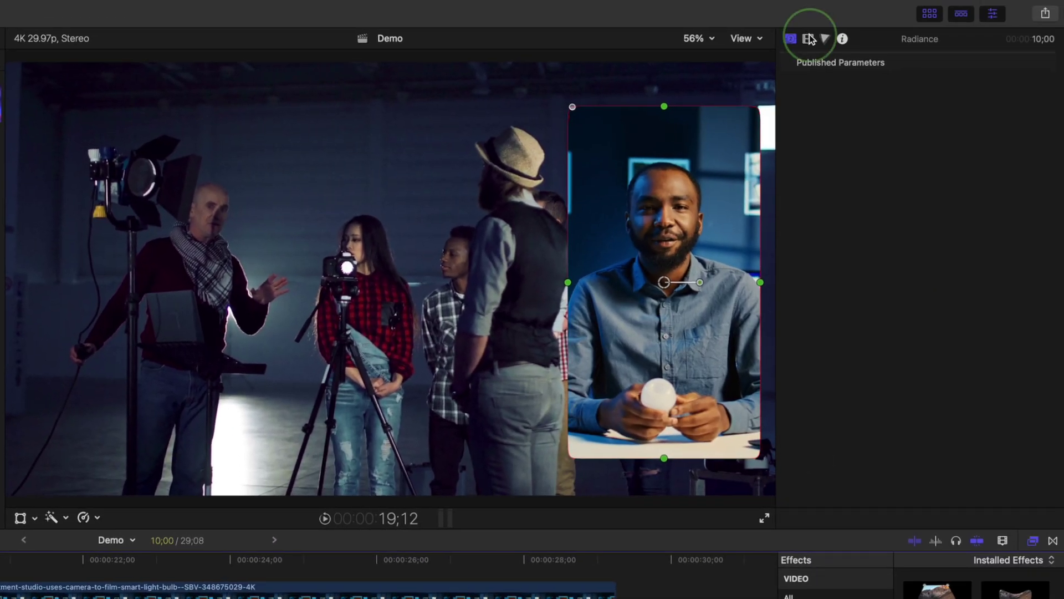
pyautogui.click(809, 39)
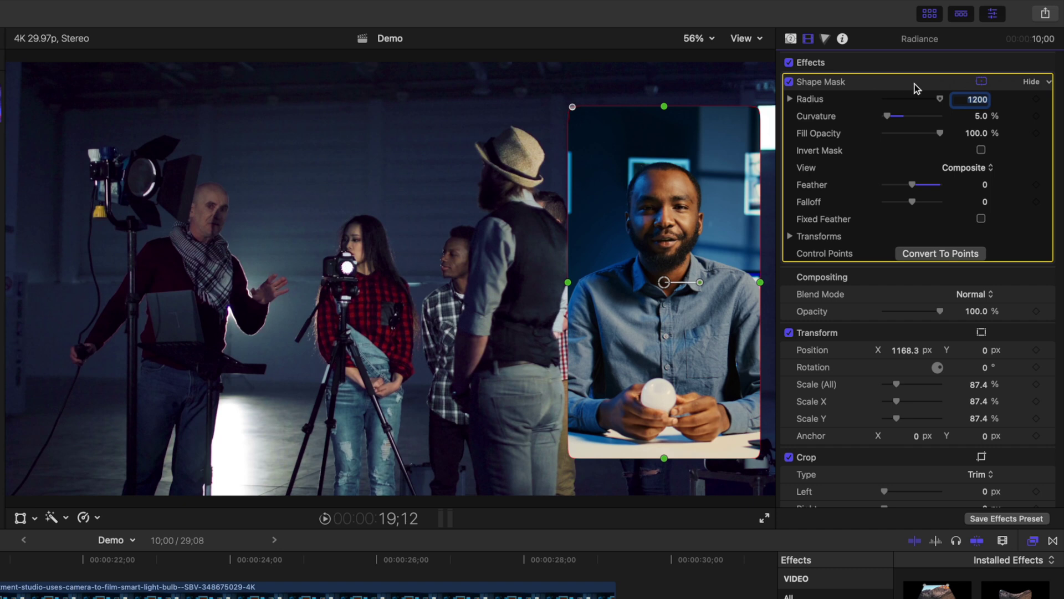
pyautogui.click(664, 106)
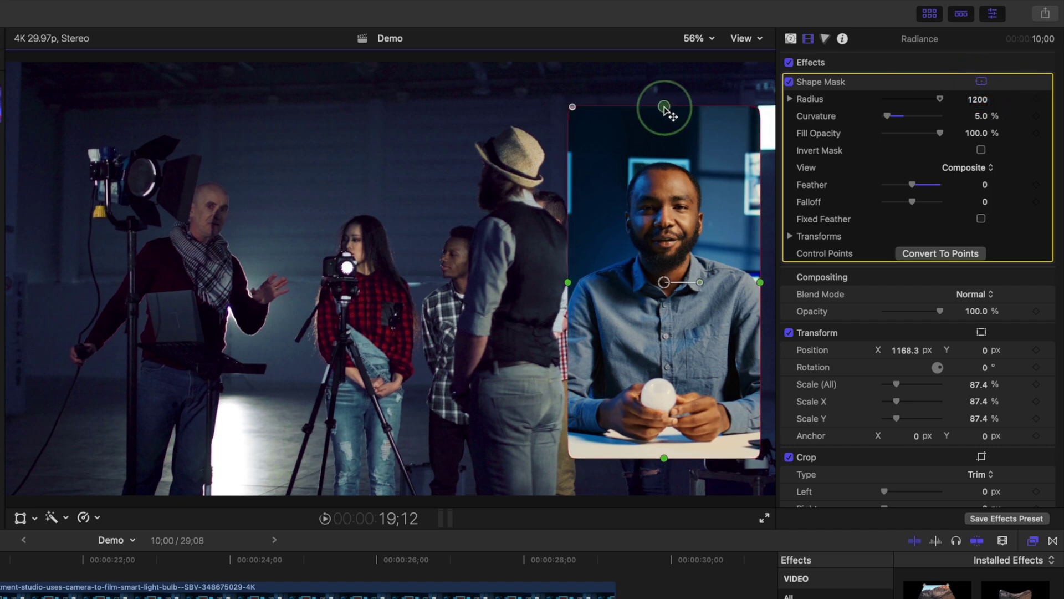
pyautogui.moveTo(663, 106); pyautogui.dragTo(664, 101)
pyautogui.moveTo(568, 283); pyautogui.dragTo(559, 284)
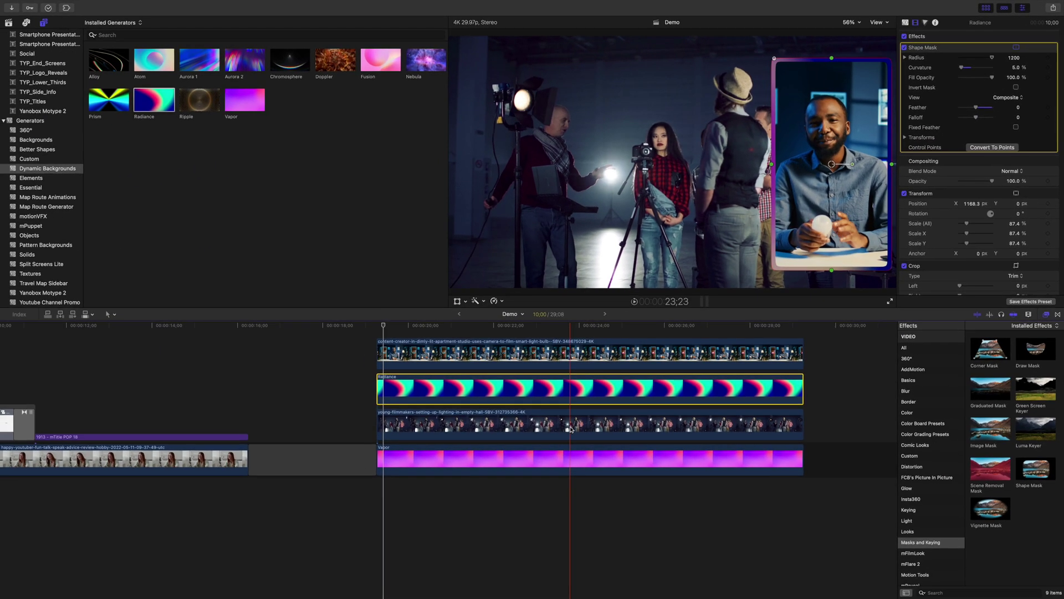
pyautogui.click(566, 427)
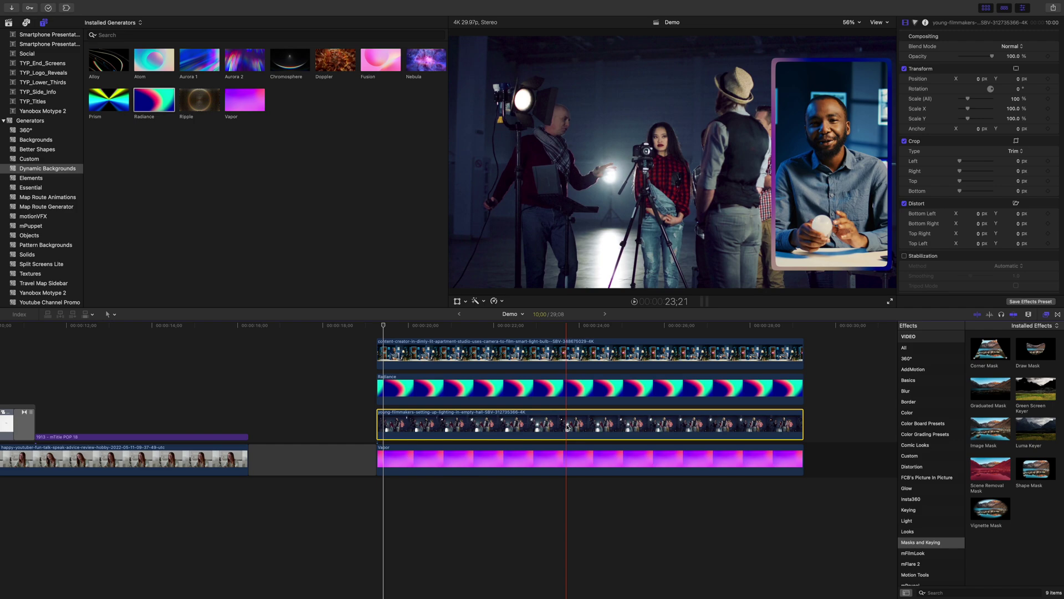
# Step: Give the young-filmmakers B-roll a Shape Mask with Feather 0 and 5% curvature, stretched near the frame edges
pyautogui.moveTo(1038, 471); pyautogui.dragTo(774, 430)
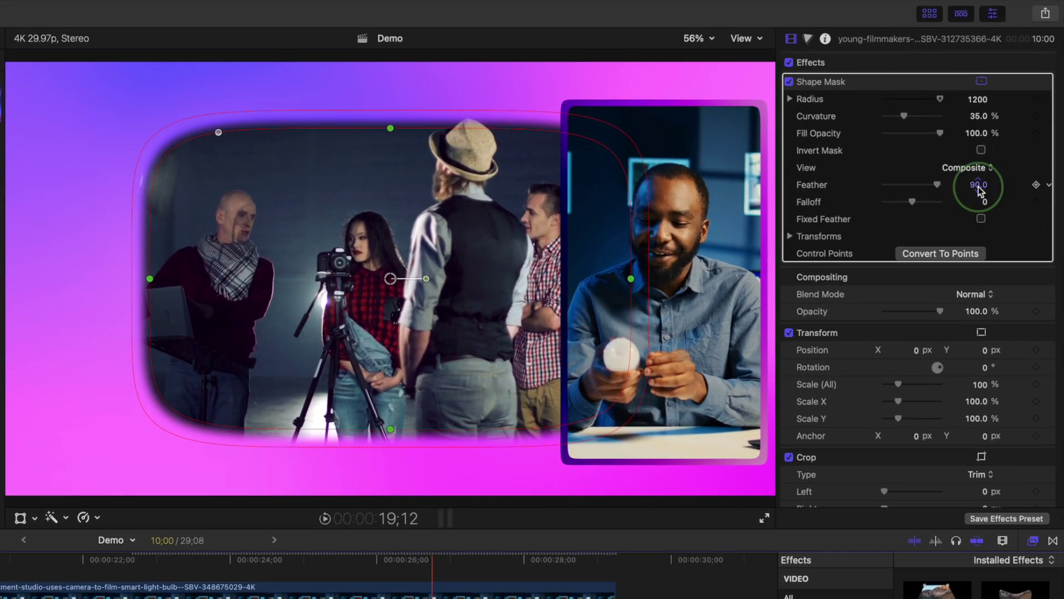
pyautogui.click(979, 190)
pyautogui.press('Return')
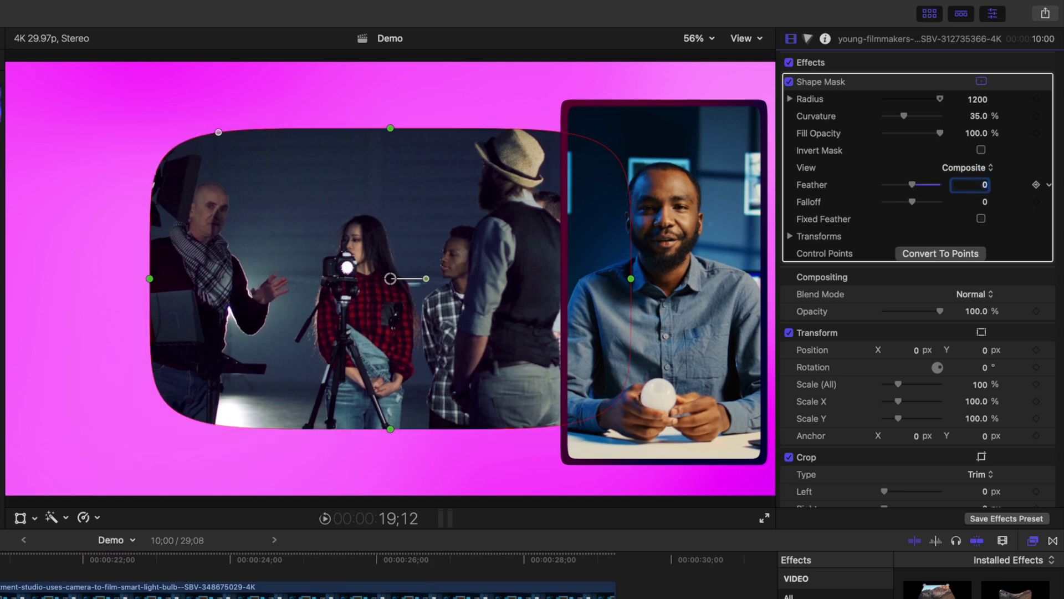
pyautogui.click(979, 118)
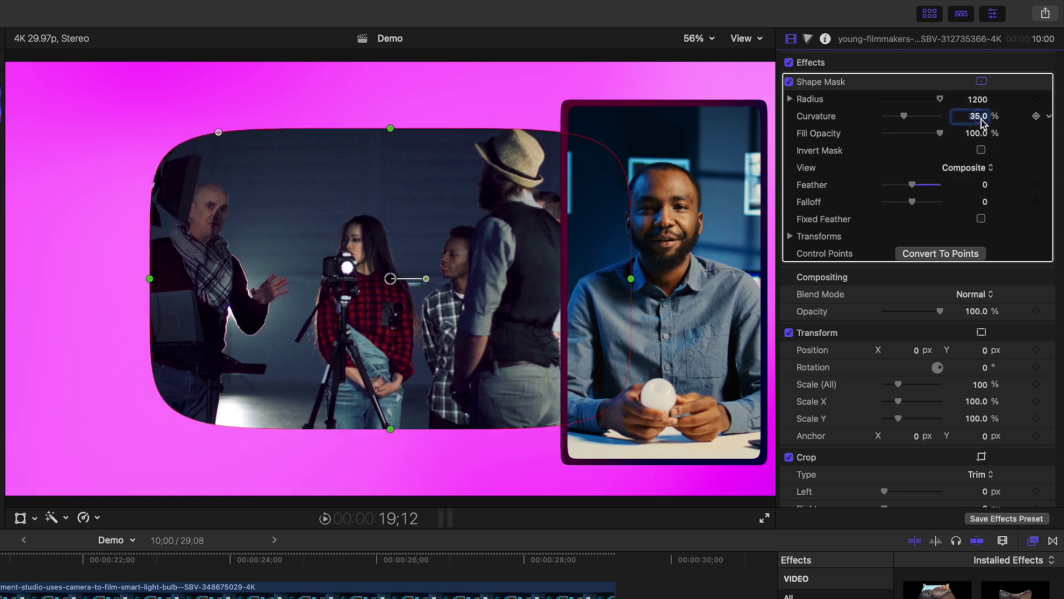
pyautogui.write('5')
pyautogui.press('Return')
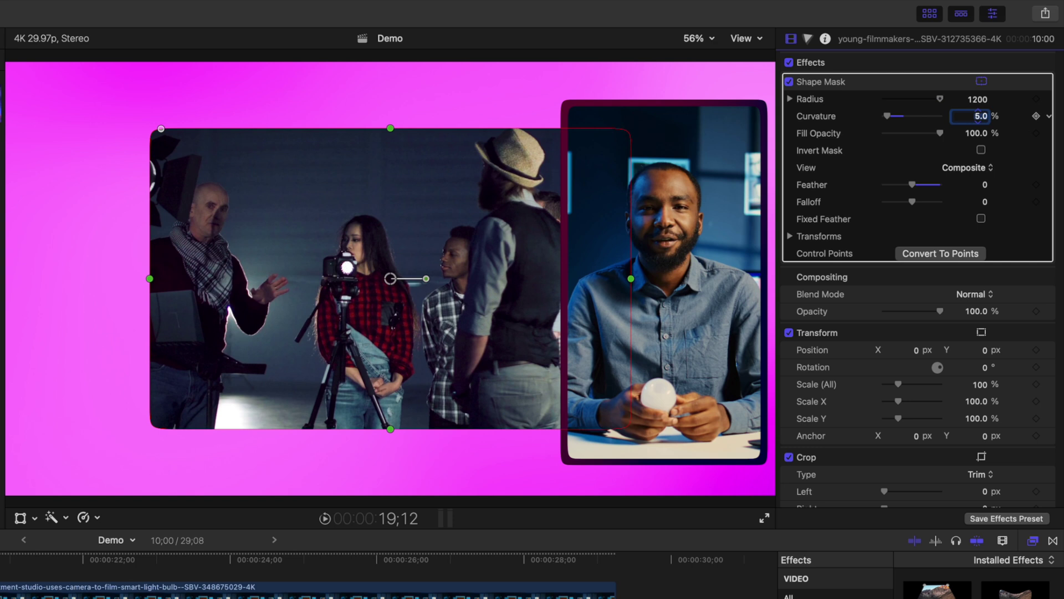
pyautogui.moveTo(390, 130); pyautogui.dragTo(393, 66)
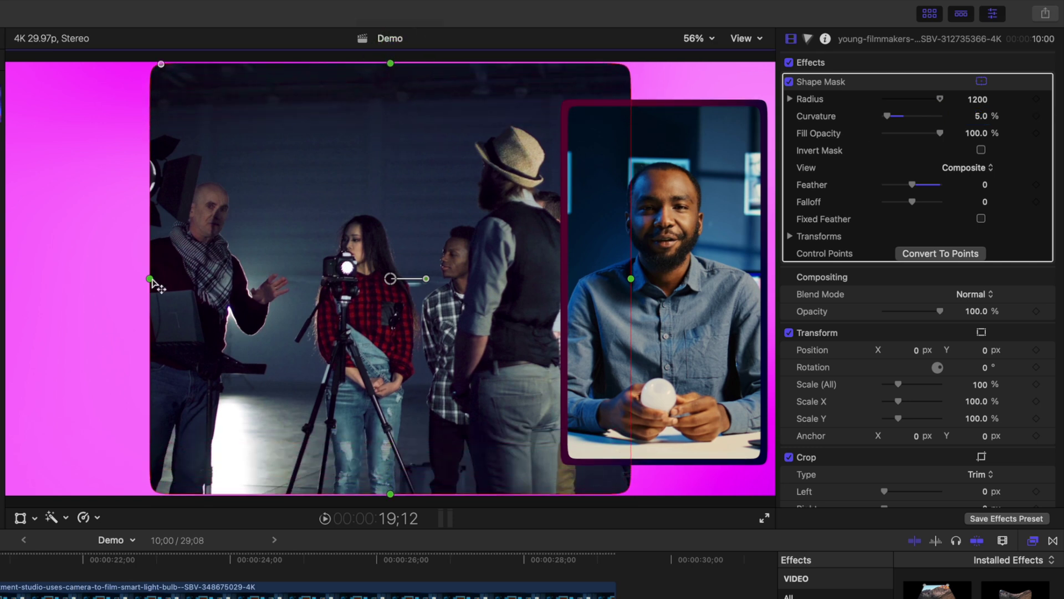
pyautogui.moveTo(150, 278); pyautogui.dragTo(8, 297)
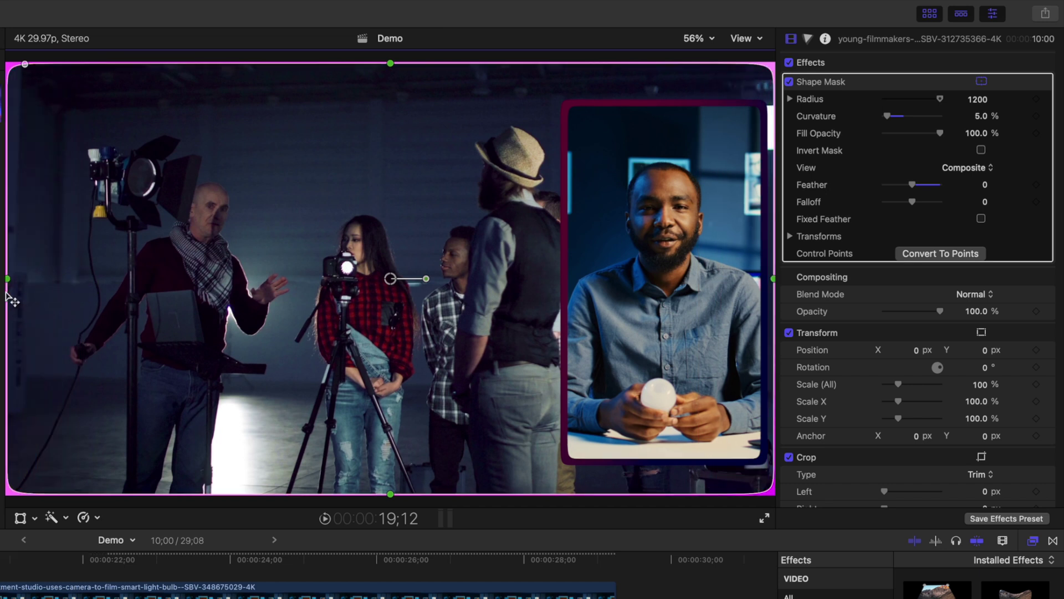
# Step: Scale the masked B-roll down to about 93% and nudge it left
pyautogui.click(20, 517)
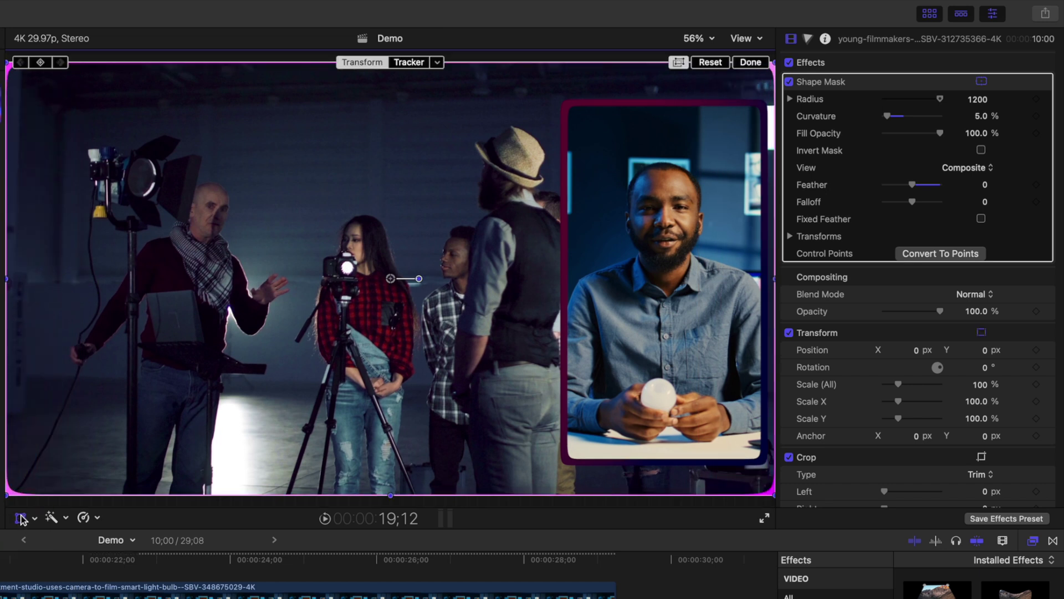
pyautogui.moveTo(7, 495); pyautogui.dragTo(33, 480)
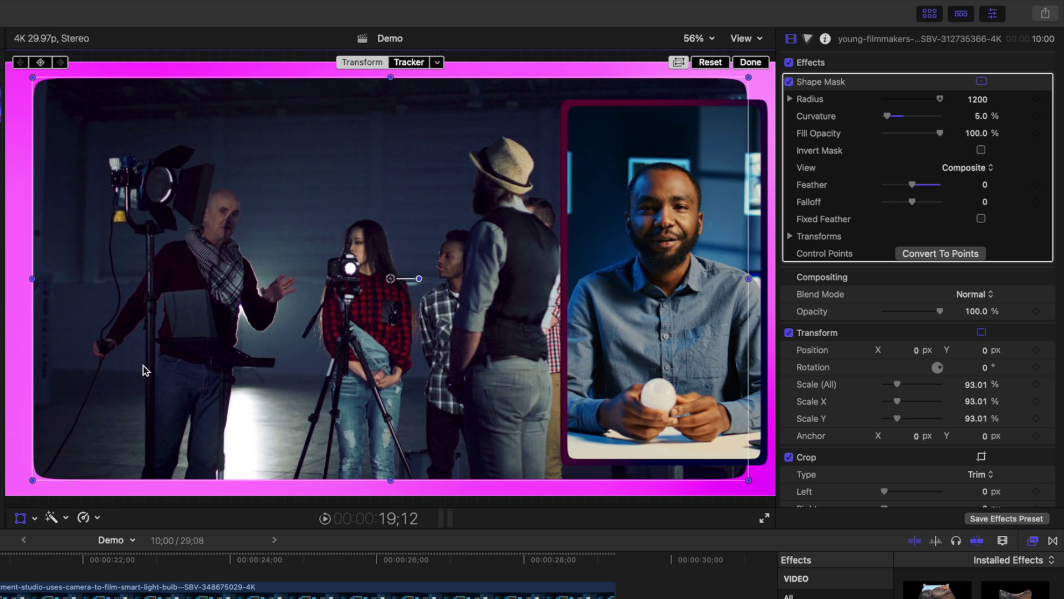
pyautogui.moveTo(214, 340)
pyautogui.mouseDown()
pyautogui.moveTo(185, 340)
pyautogui.moveTo(200, 337)
pyautogui.mouseUp()
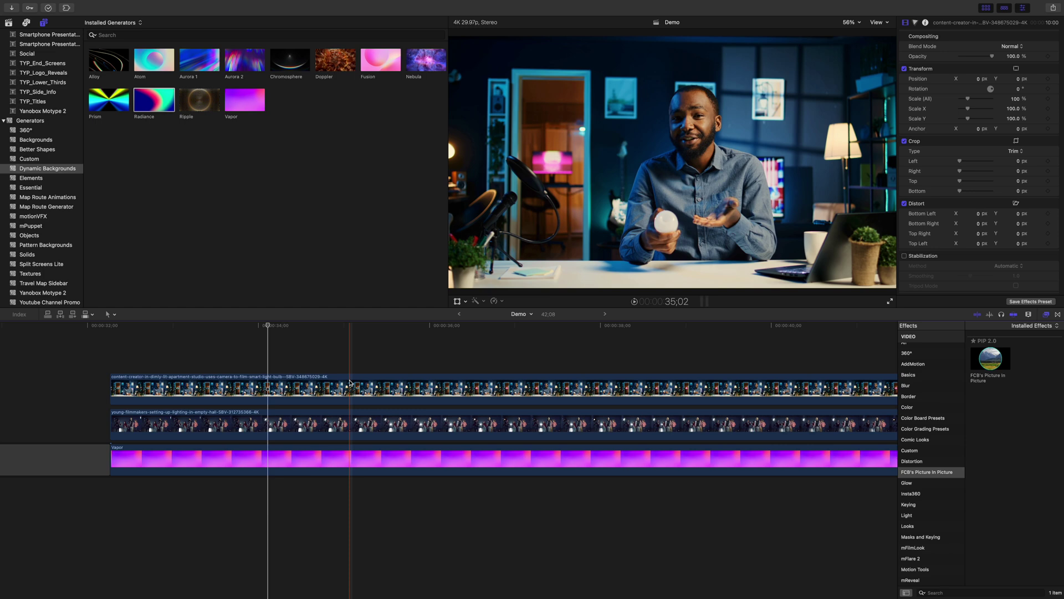
# Step: Apply Picture In Picture to both clips and enable Build In and Build Out on the talking head
pyautogui.moveTo(990, 358); pyautogui.dragTo(681, 388)
pyautogui.moveTo(990, 359); pyautogui.dragTo(628, 427)
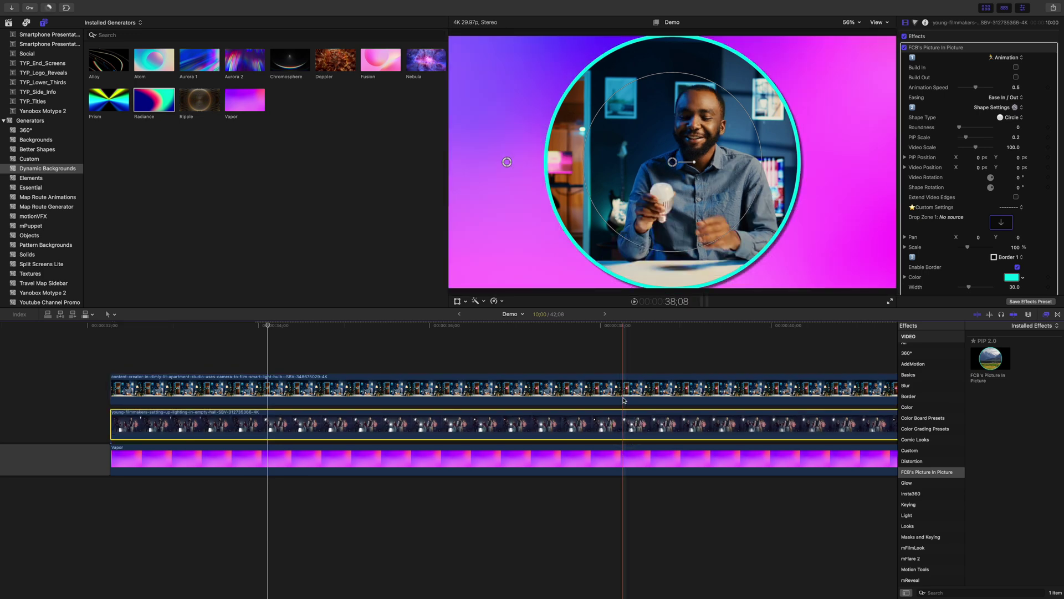
pyautogui.click(624, 400)
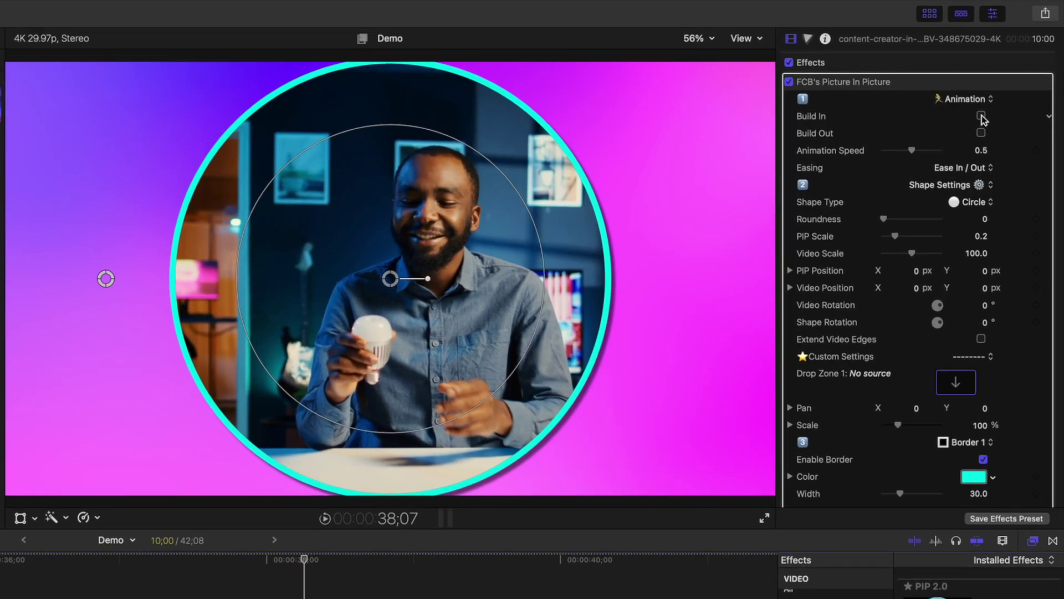
pyautogui.click(982, 116)
pyautogui.click(981, 133)
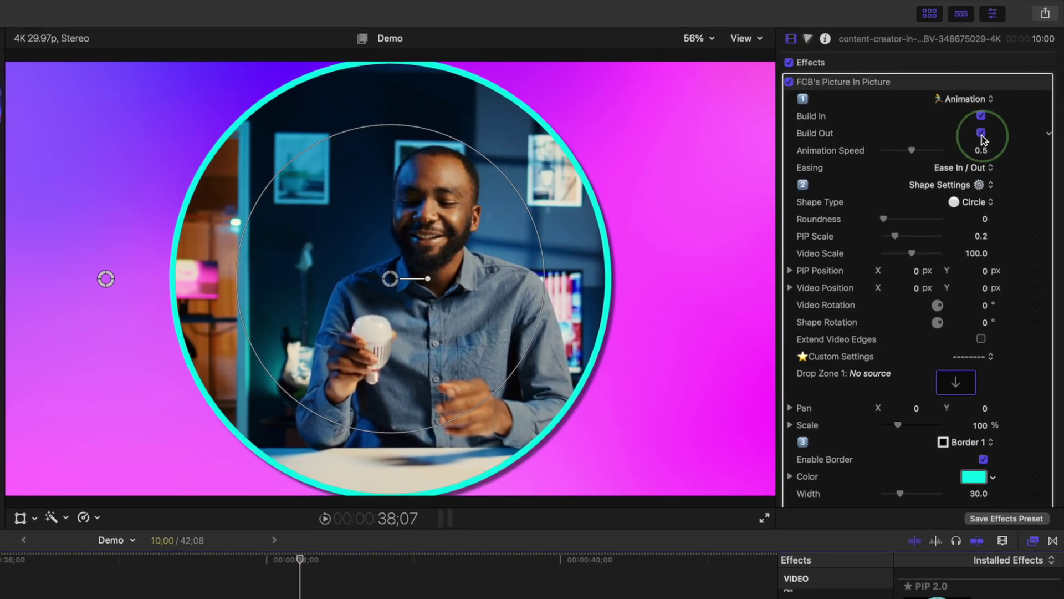
# Step: Make the talking-head PIP a vertical rectangle with Roundness 25, placed at the right
pyautogui.click(991, 203)
pyautogui.click(998, 254)
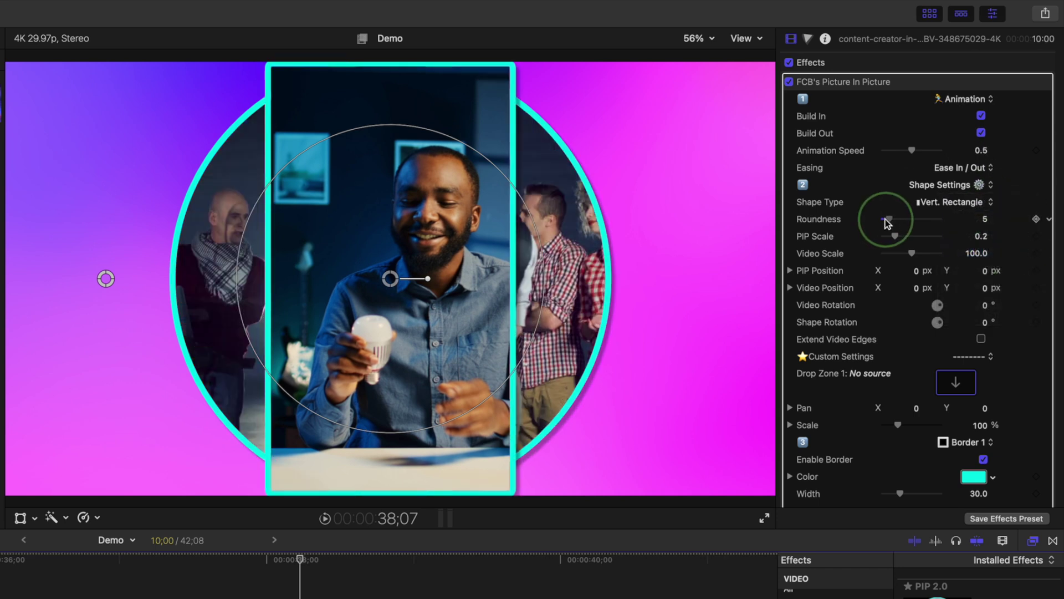
pyautogui.moveTo(887, 223)
pyautogui.mouseDown()
pyautogui.moveTo(910, 223)
pyautogui.moveTo(893, 239)
pyautogui.mouseUp()
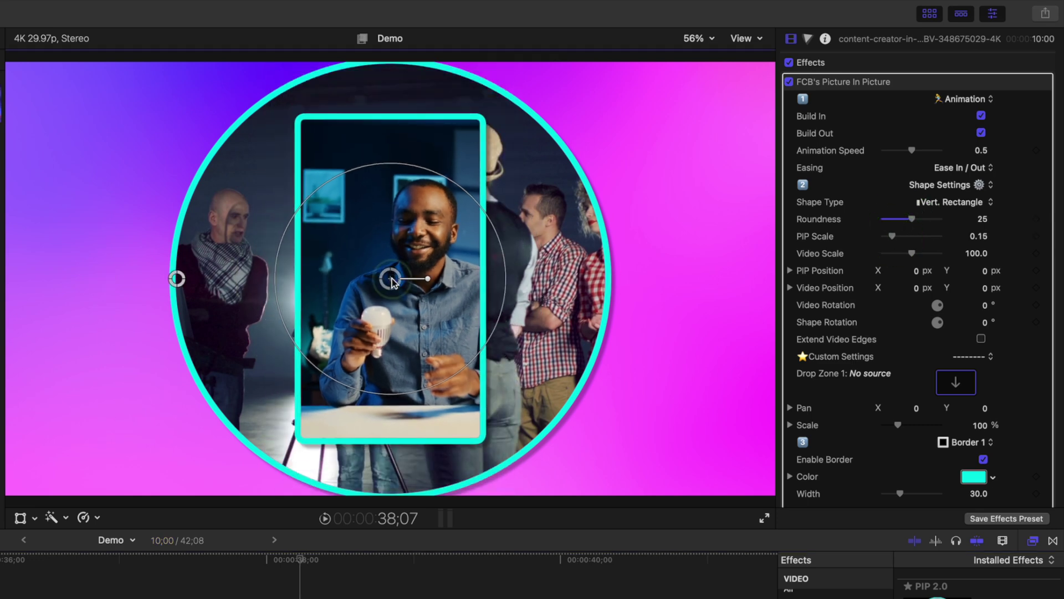
pyautogui.moveTo(391, 280); pyautogui.dragTo(667, 278)
pyautogui.scroll(-8, 942, 239)
# Step: Set the talking-head window's border colour to Lemon yellow
pyautogui.click(974, 228)
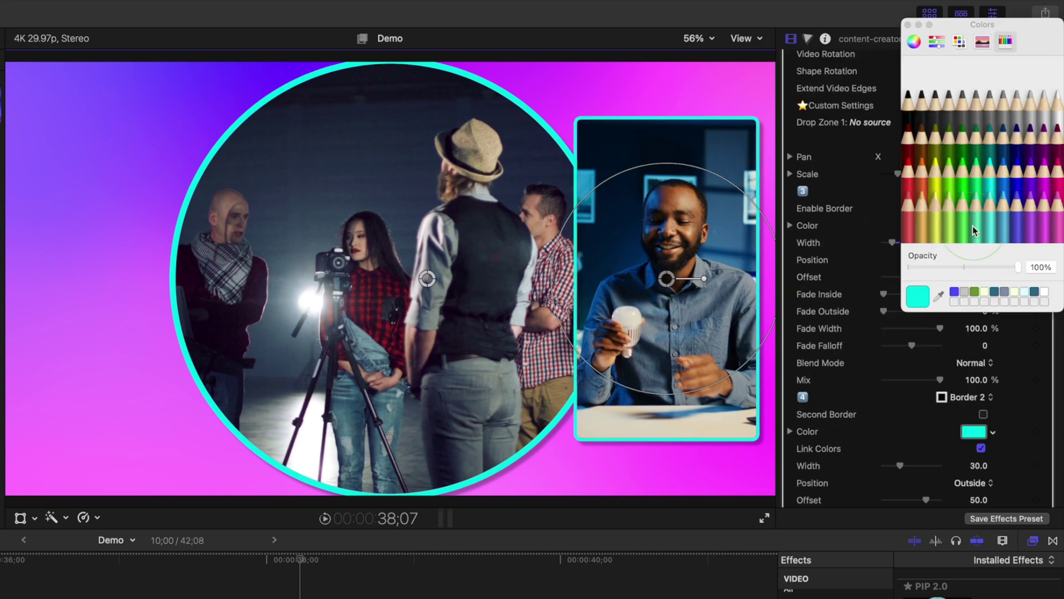
pyautogui.click(933, 176)
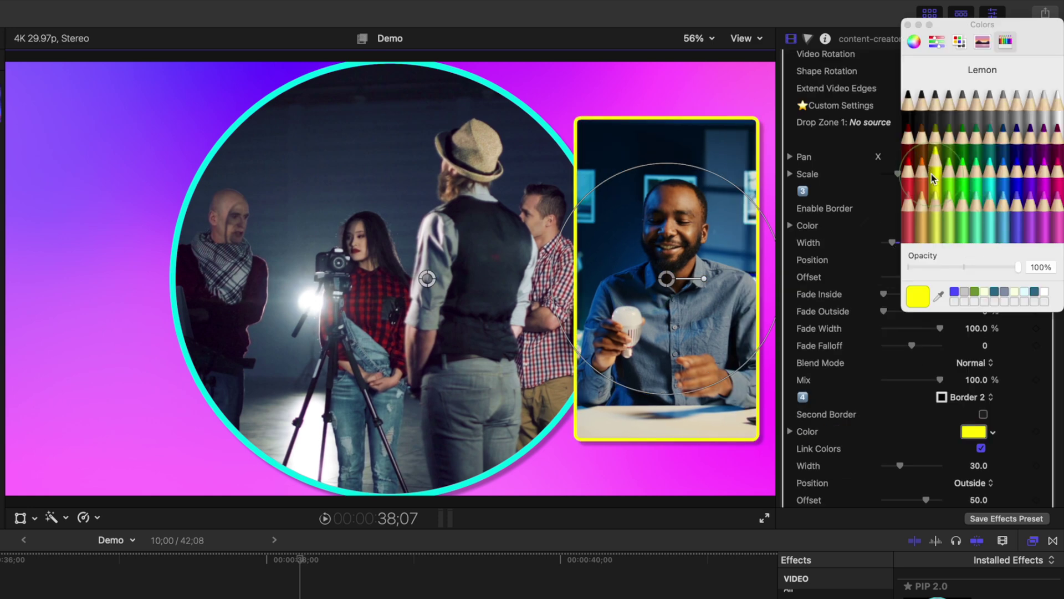
pyautogui.click(908, 25)
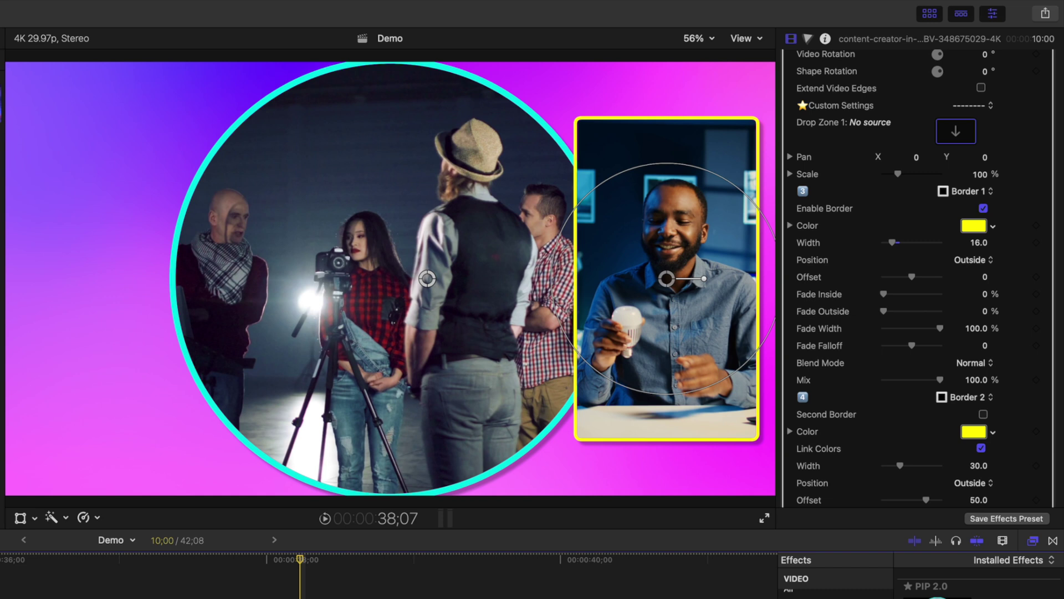
pyautogui.press('super+Down')
# Step: Make the B-roll PIP a rectangle at scale 0.18 with its border disabled
pyautogui.click(979, 202)
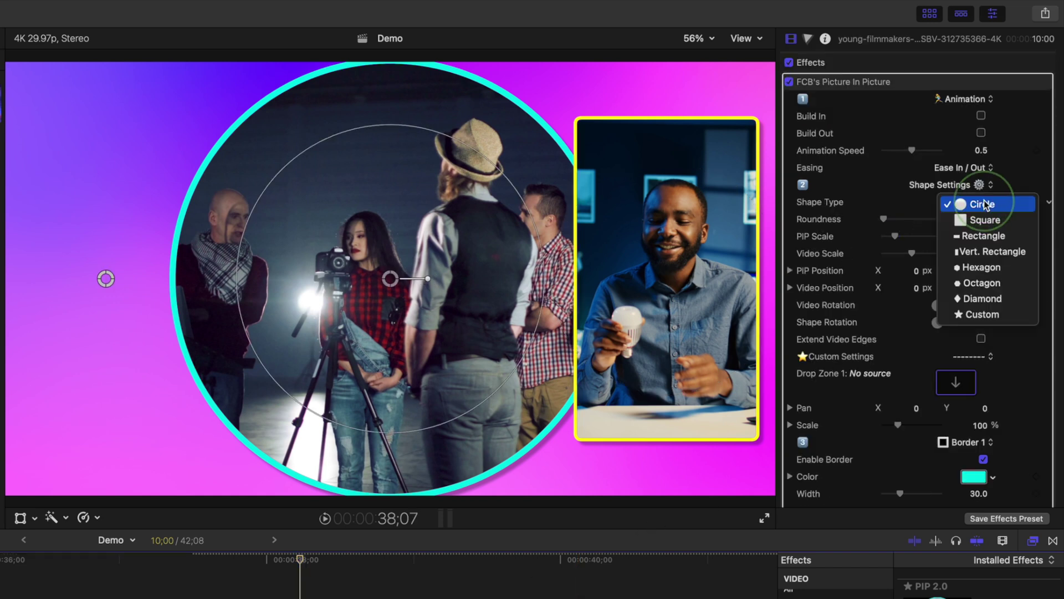
pyautogui.click(987, 235)
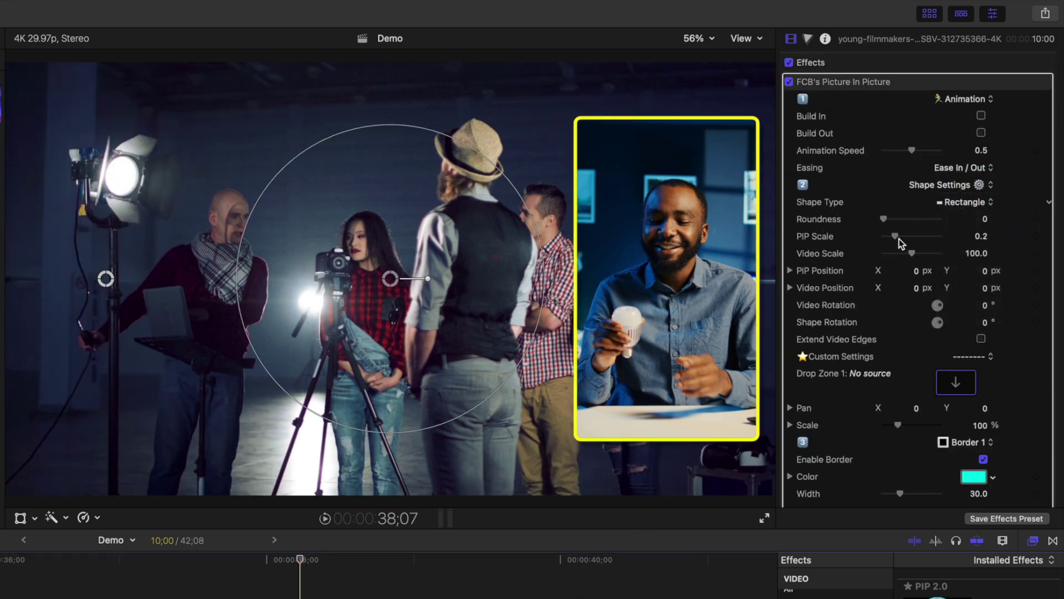
pyautogui.moveTo(899, 238); pyautogui.dragTo(895, 238)
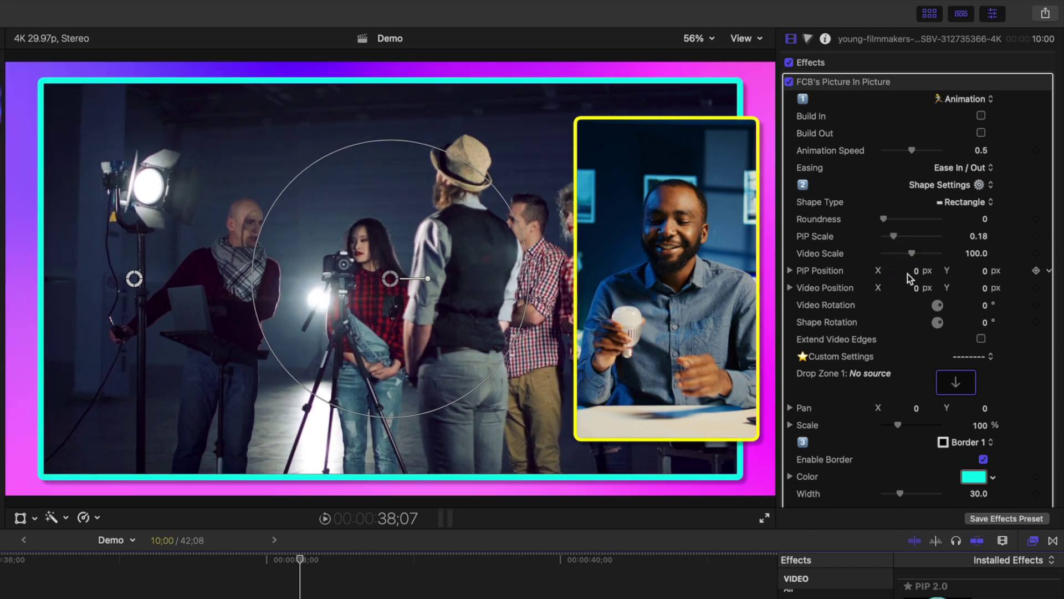
pyautogui.click(983, 459)
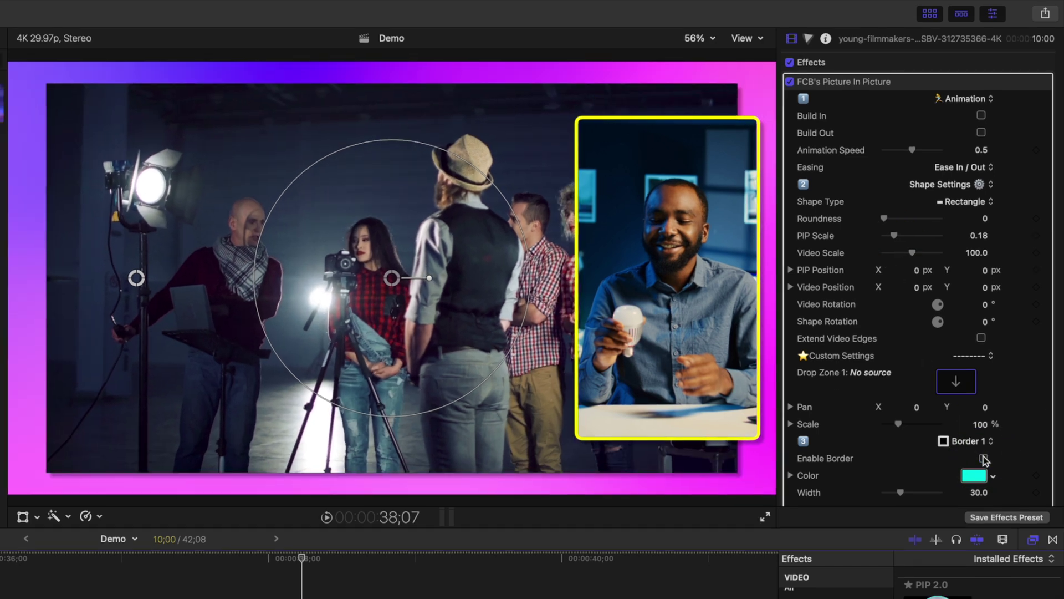